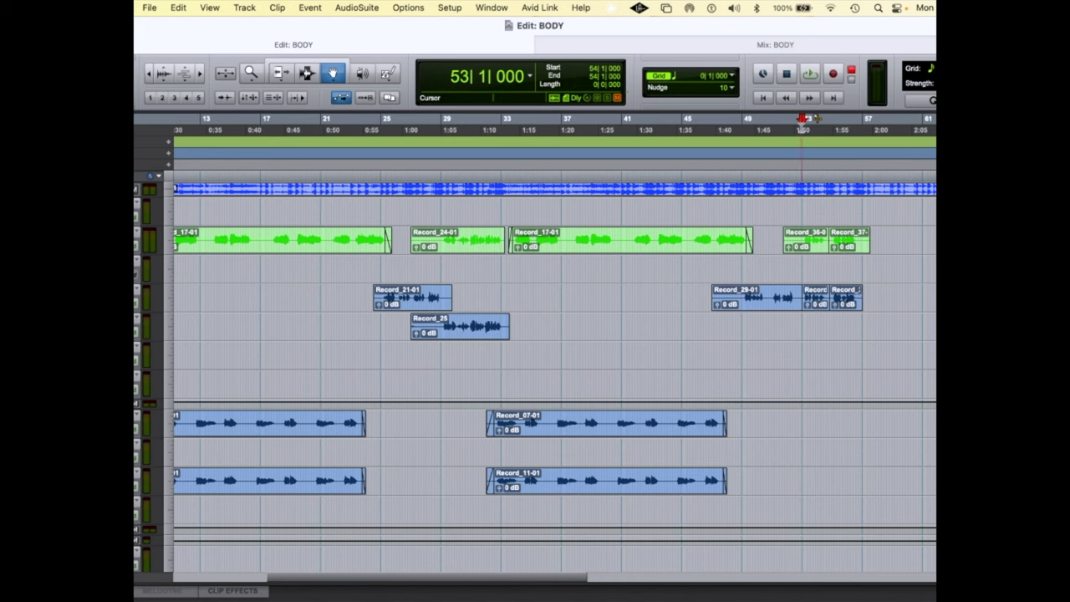
Cut the beat out between bars 55 and 57 on the instrumental track and play back the gap.
key("super+bracketright")
key("super+bracketright")
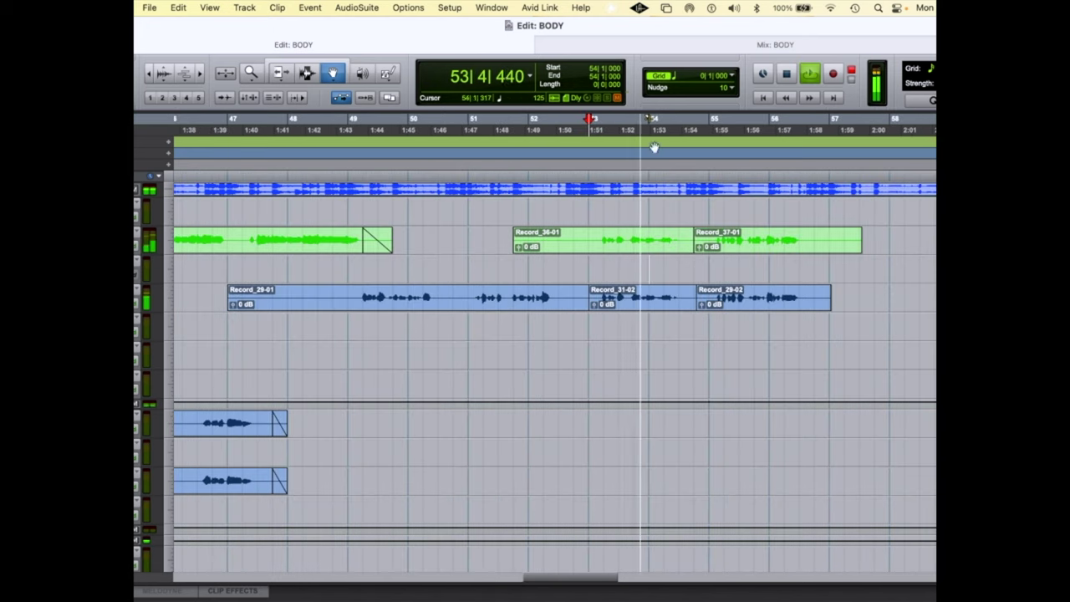
key("F7")
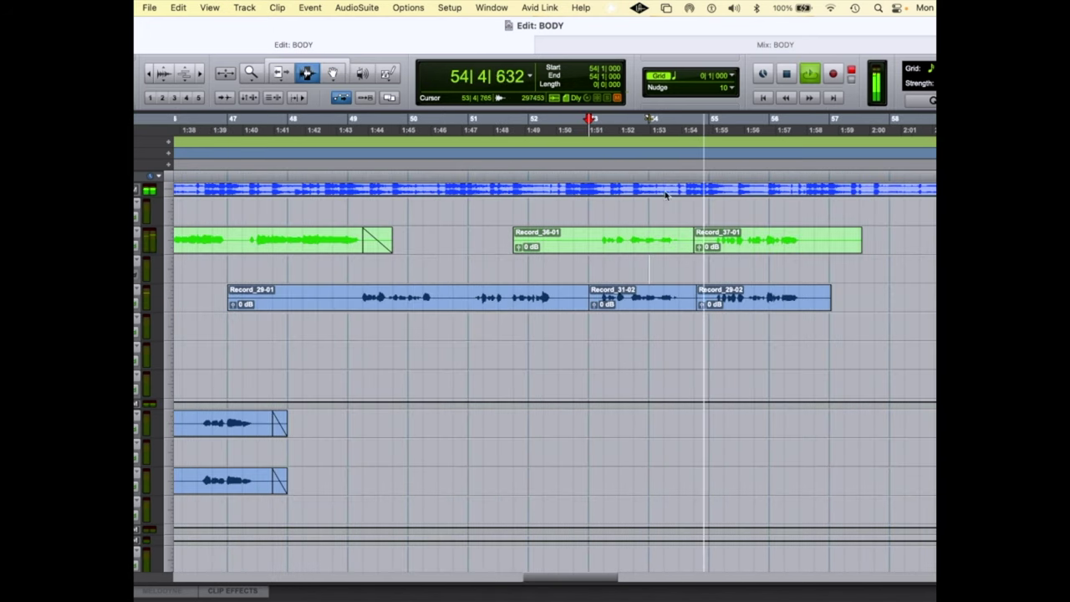
left_click_drag(711, 192, 771, 197)
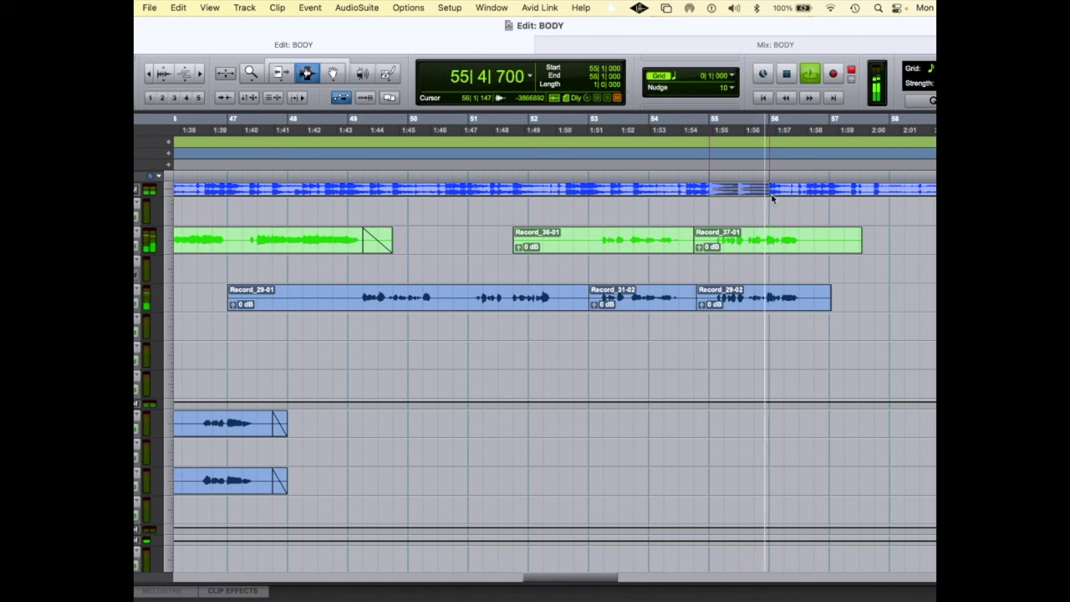
key("Delete")
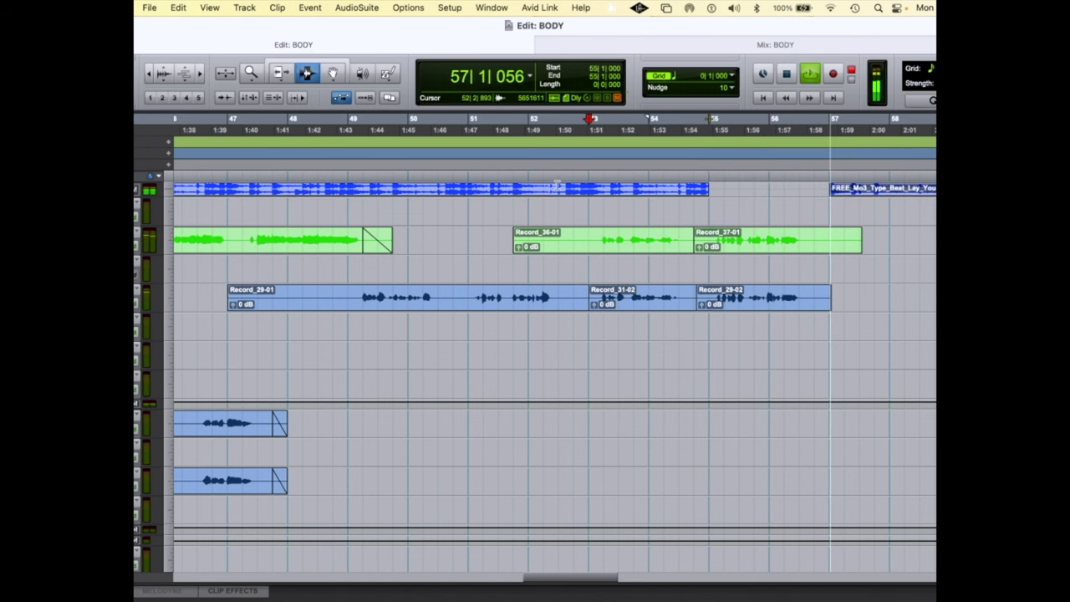
key("space")
key("space")
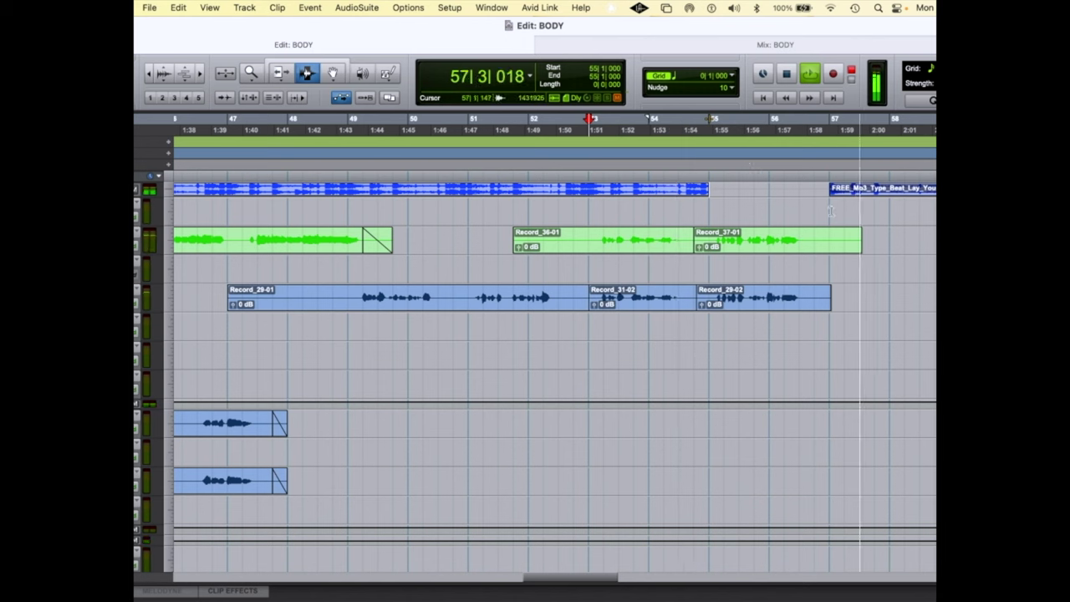
Extend the start of the second beat clip back to 56|3|000 and play the transition from bar 53.
key("F5")
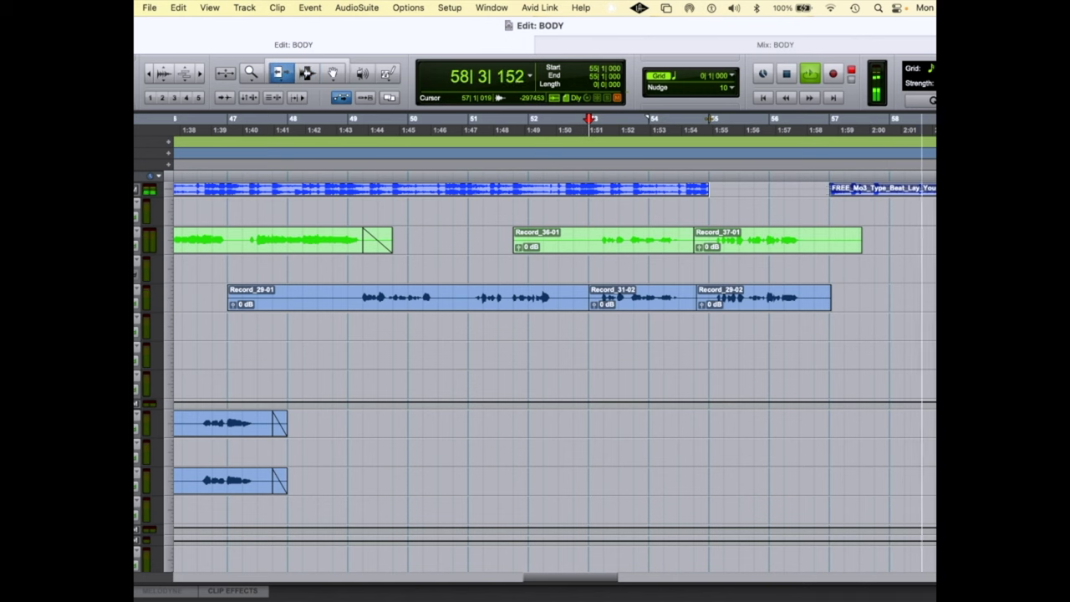
left_click_drag(830, 189, 798, 204)
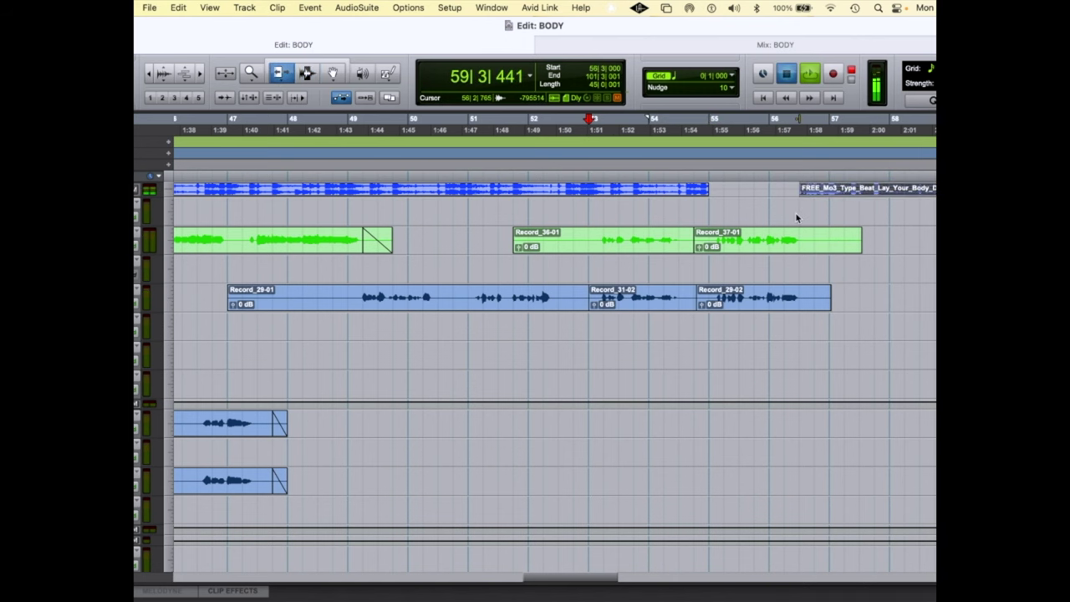
scroll(796, 217, "left", 5)
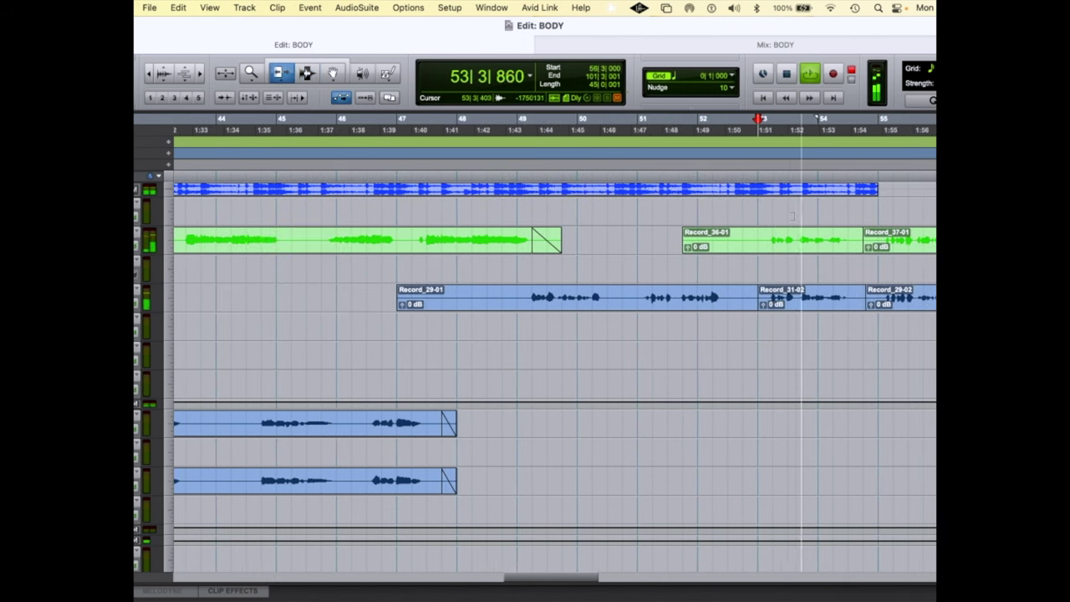
scroll(785, 215, "right", 5)
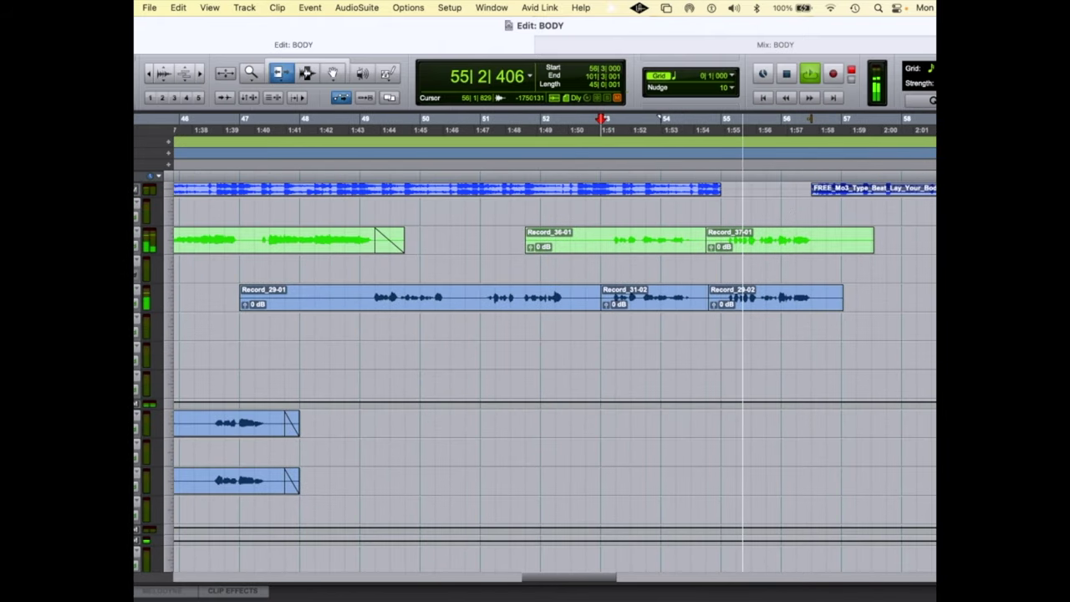
left_click(645, 269)
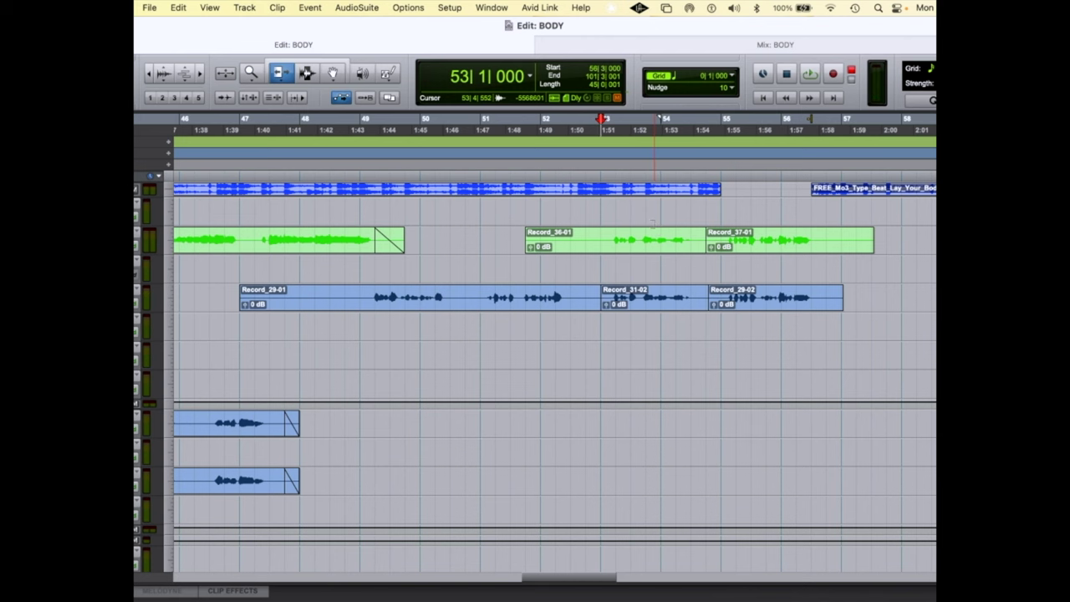
Record a vocal take from 53|1|000 and move it down to the track that holds Record_25.
key("r")
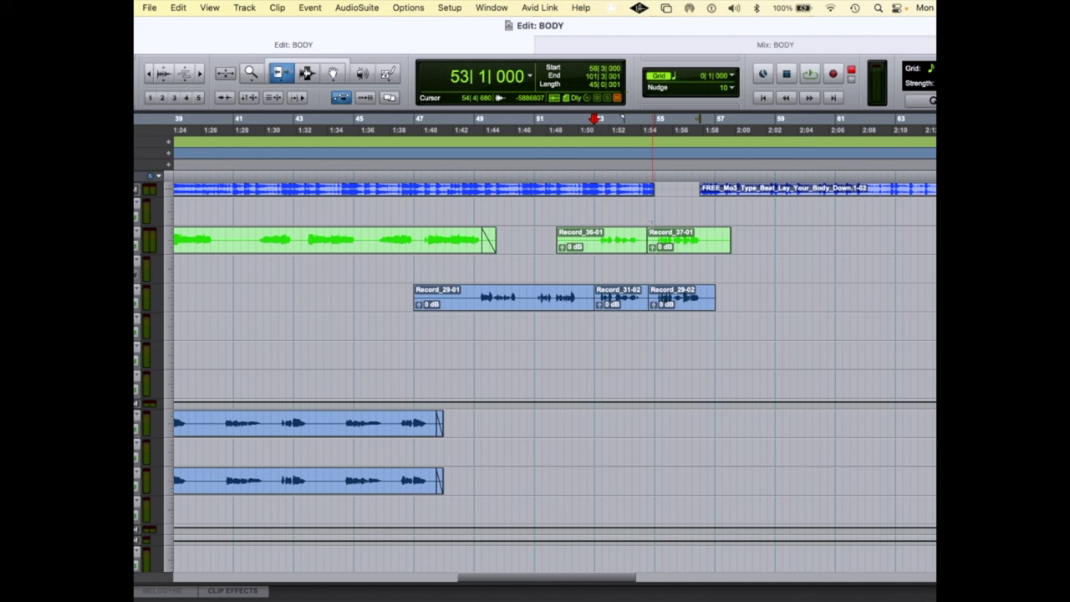
key("r")
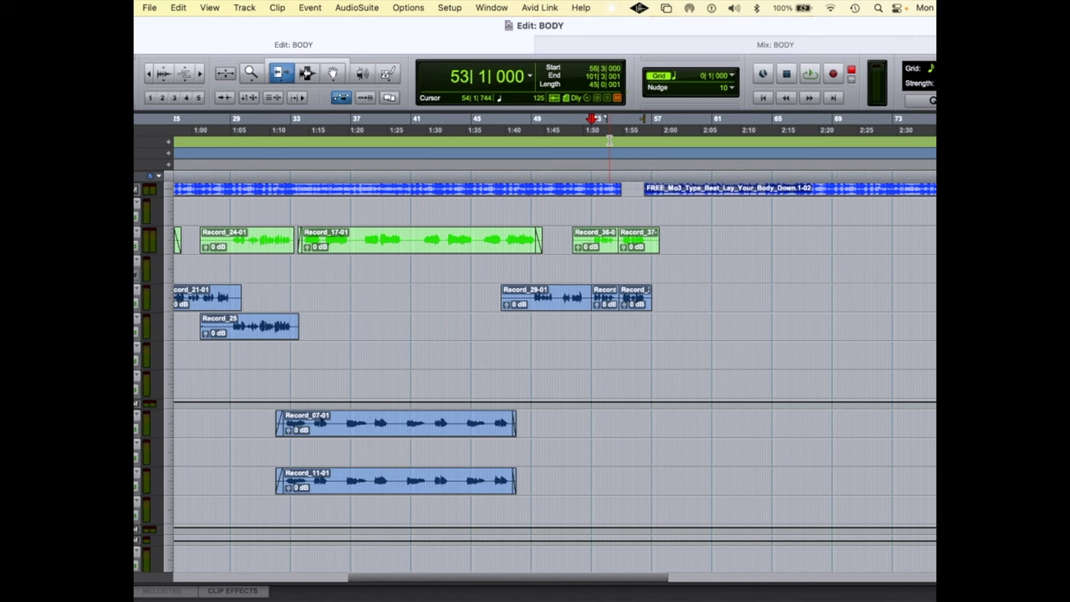
key("super+space")
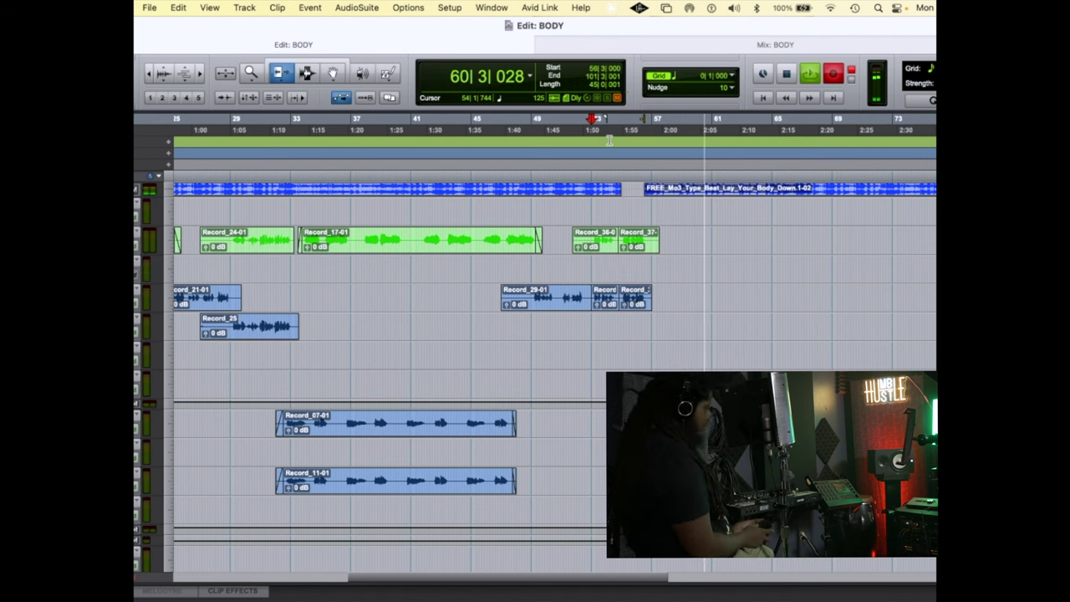
key("space")
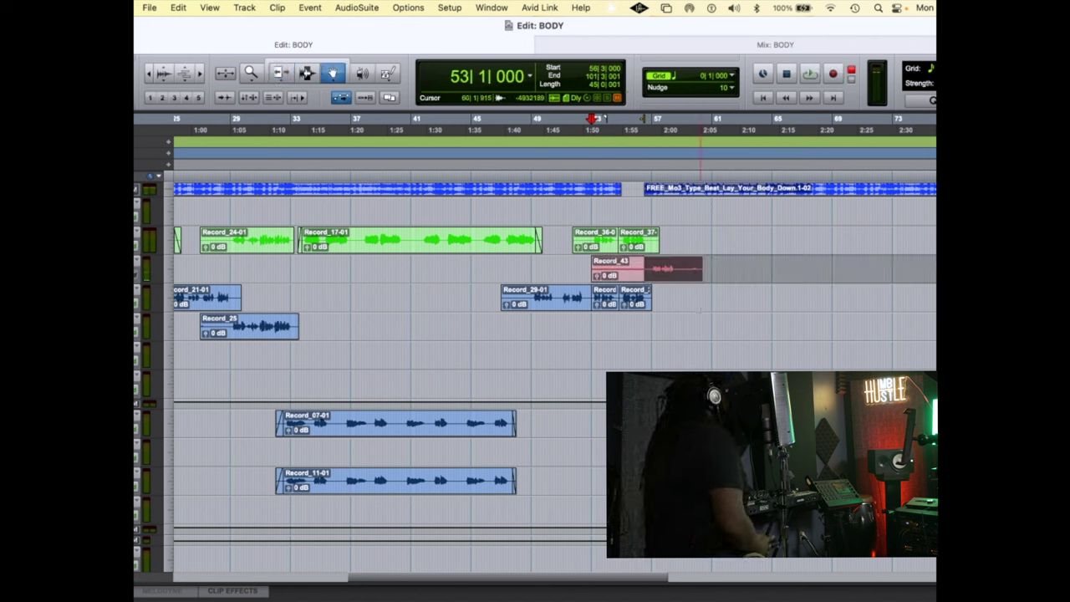
left_click_drag(682, 274, 680, 337)
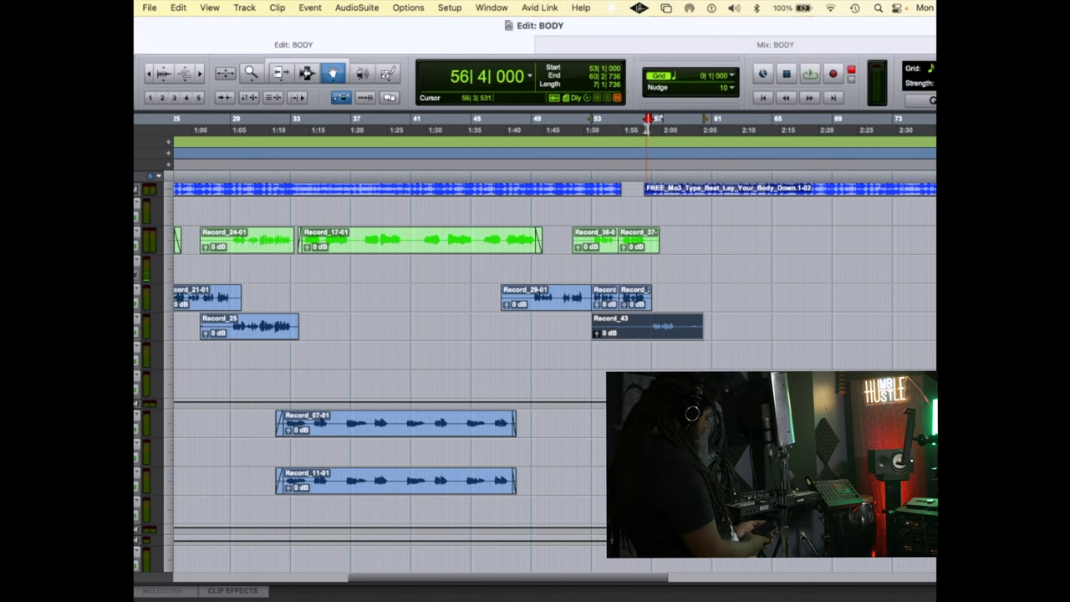
Record the next vocal line from 56|4|000, retaking it from the same point and keeping the last take.
key("super+space")
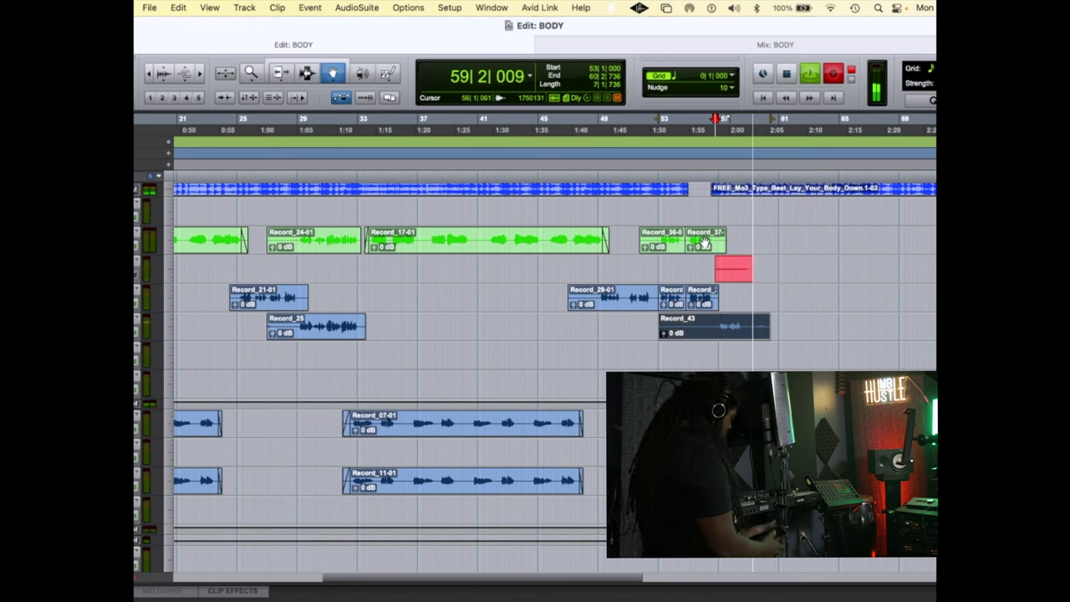
key("space")
key("super+space")
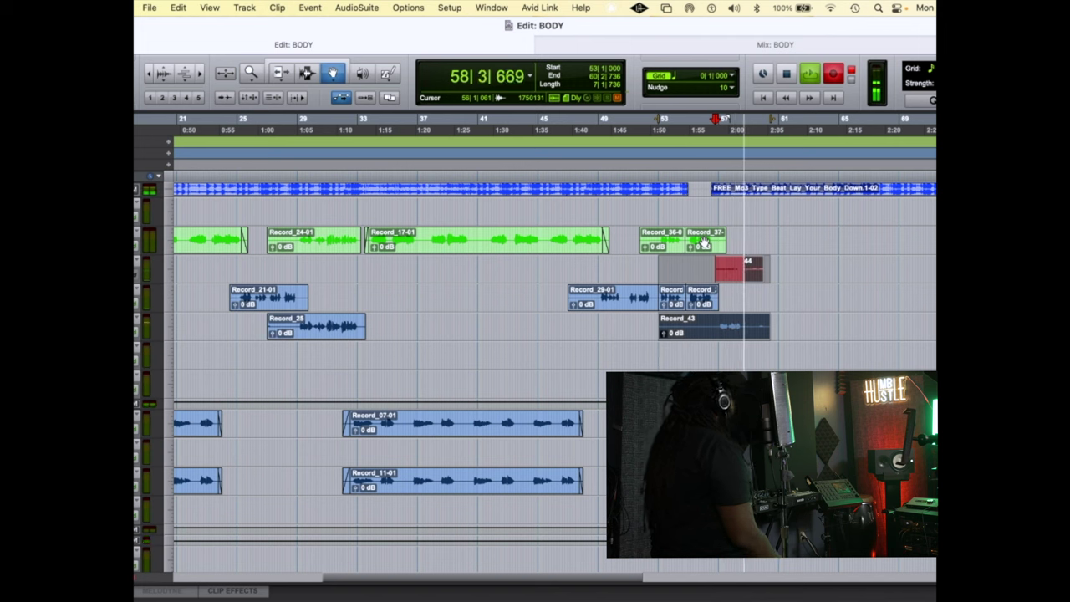
key("space")
key("super+space")
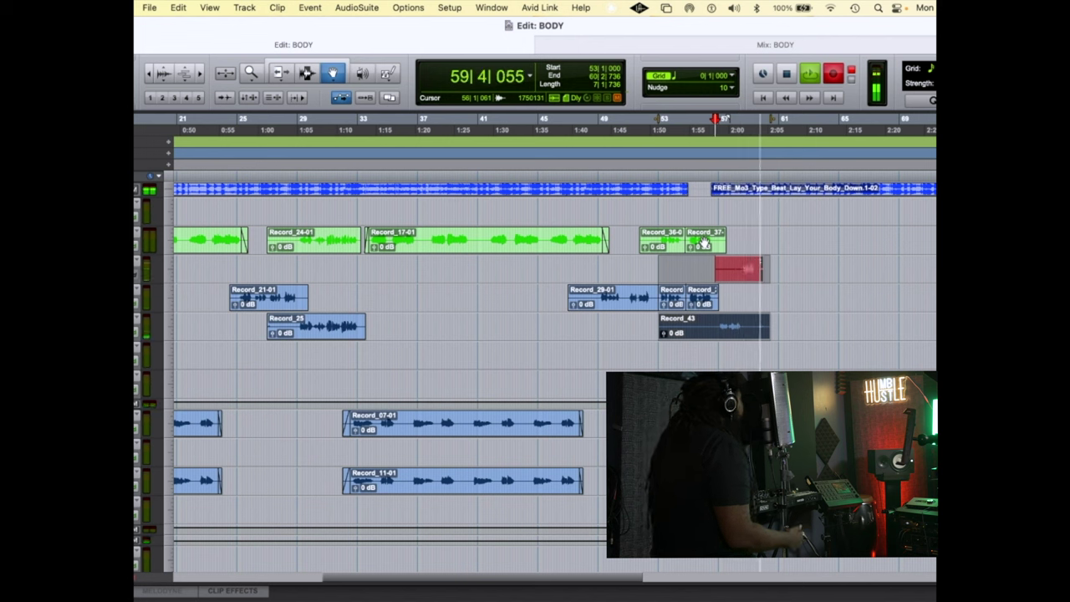
key("space")
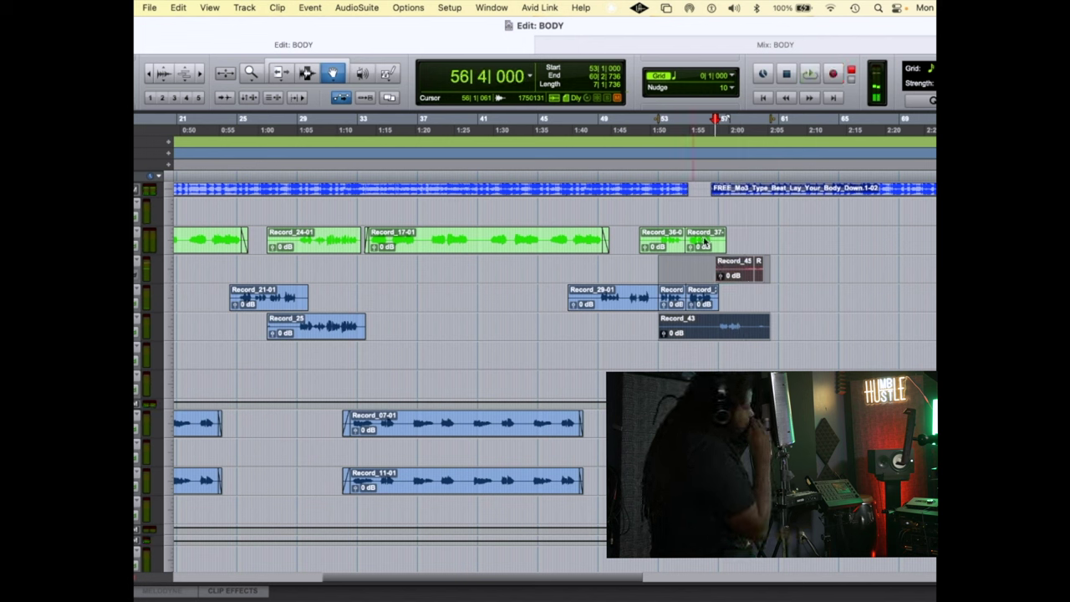
key("super+space")
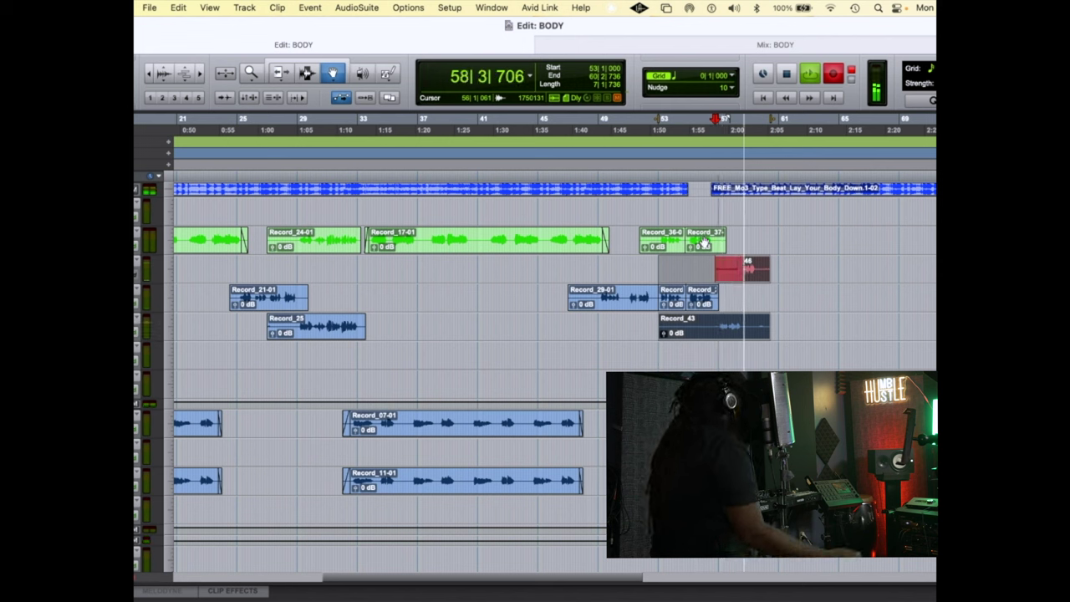
key("space")
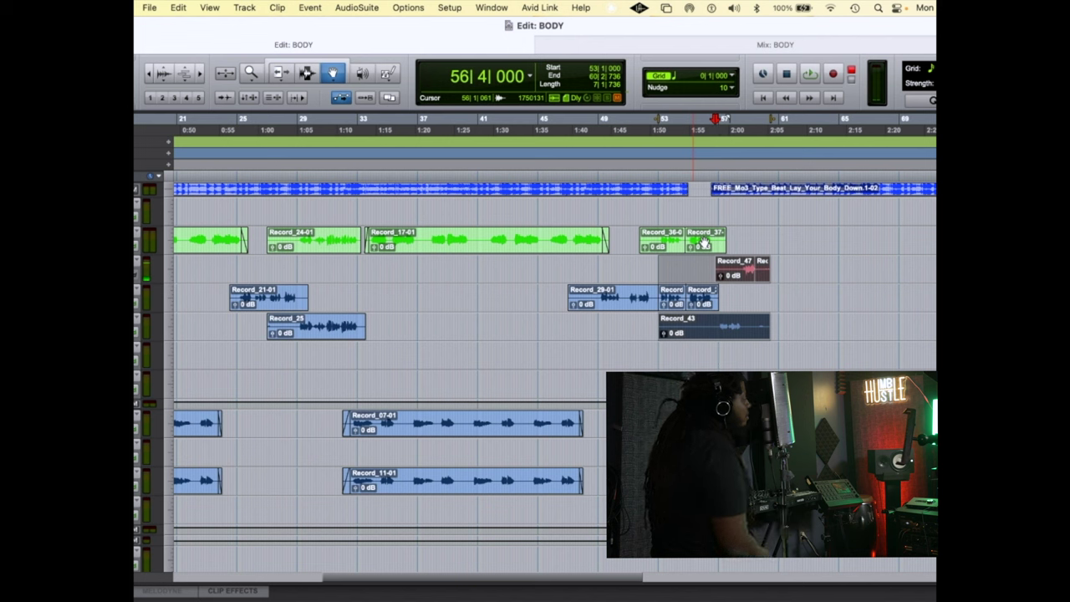
key("super+space")
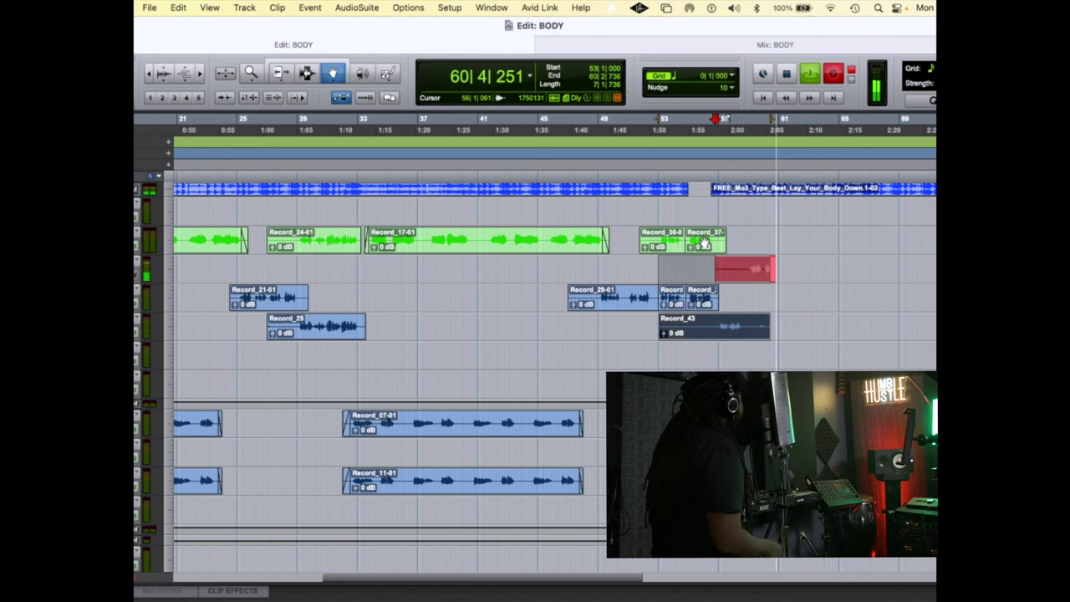
key("space")
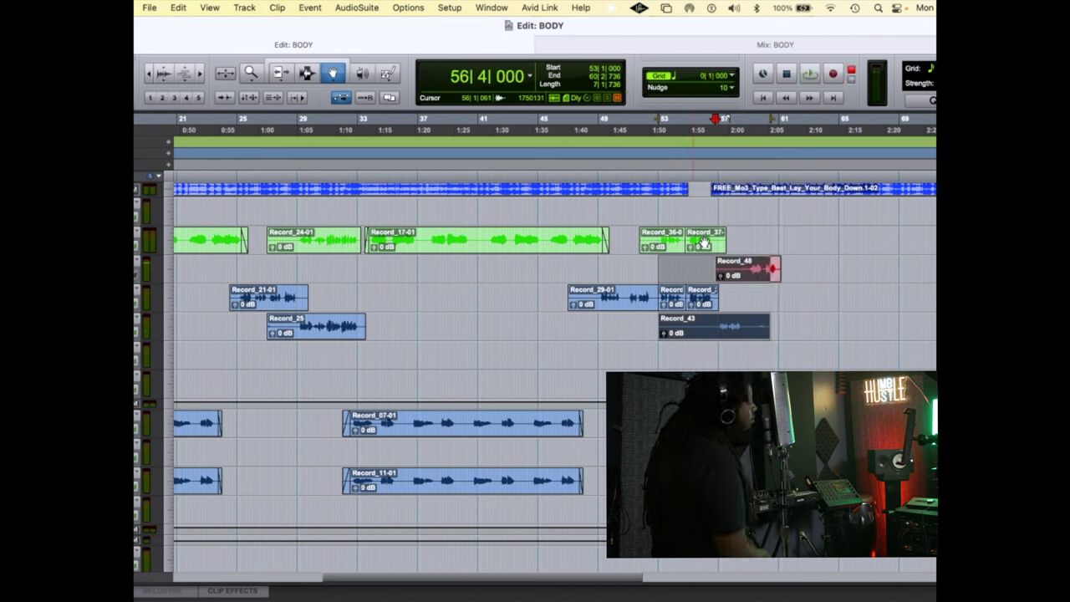
Trim the new vocal take to span 57|4|000 to 60|1|000 and move it to the track with Record_29-02.
scroll(705, 242, "up", 2)
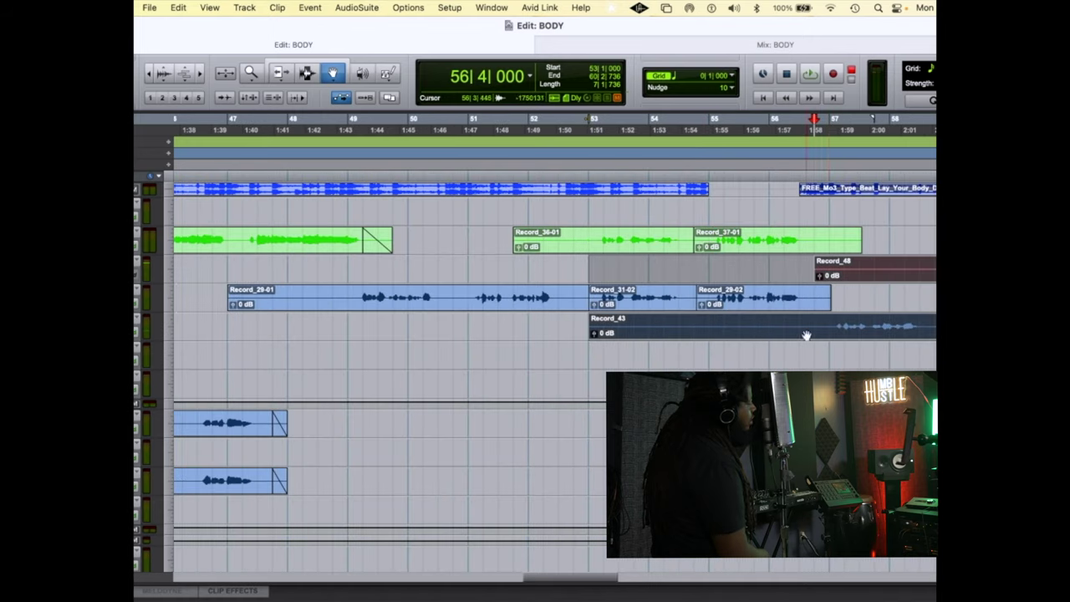
scroll(806, 335, "right", 5)
scroll(826, 304, "left", 8)
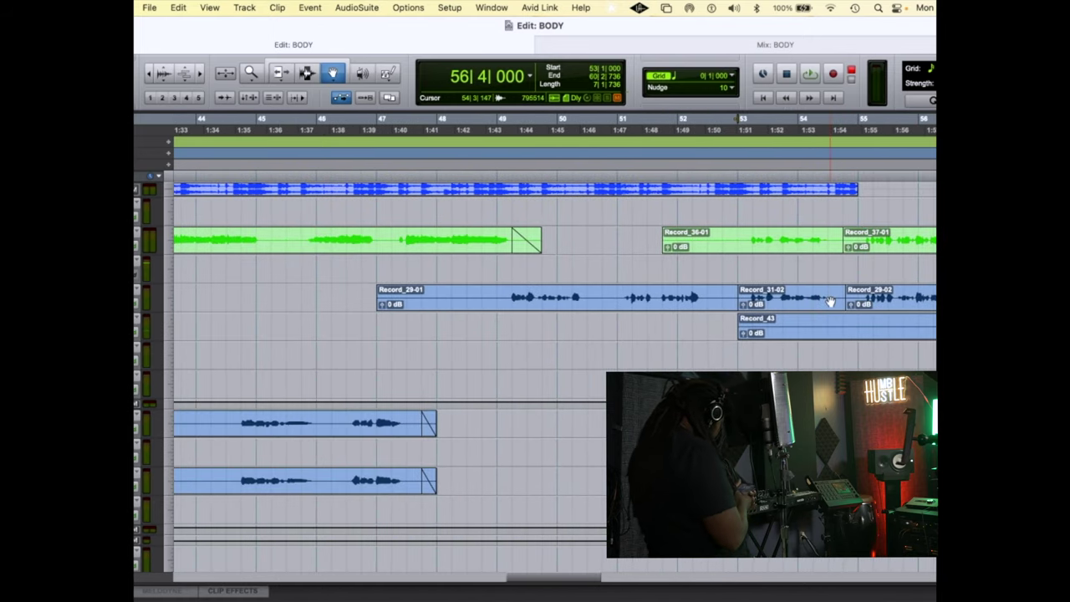
key("F6")
scroll(879, 266, "right", 5)
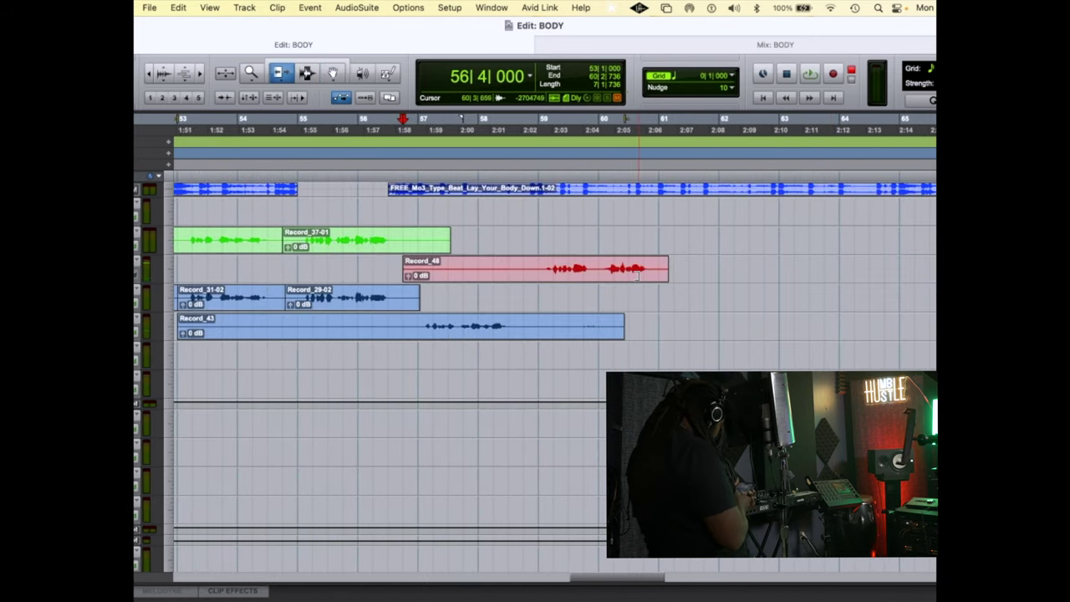
left_click_drag(638, 276, 614, 282)
left_click_drag(405, 269, 464, 273)
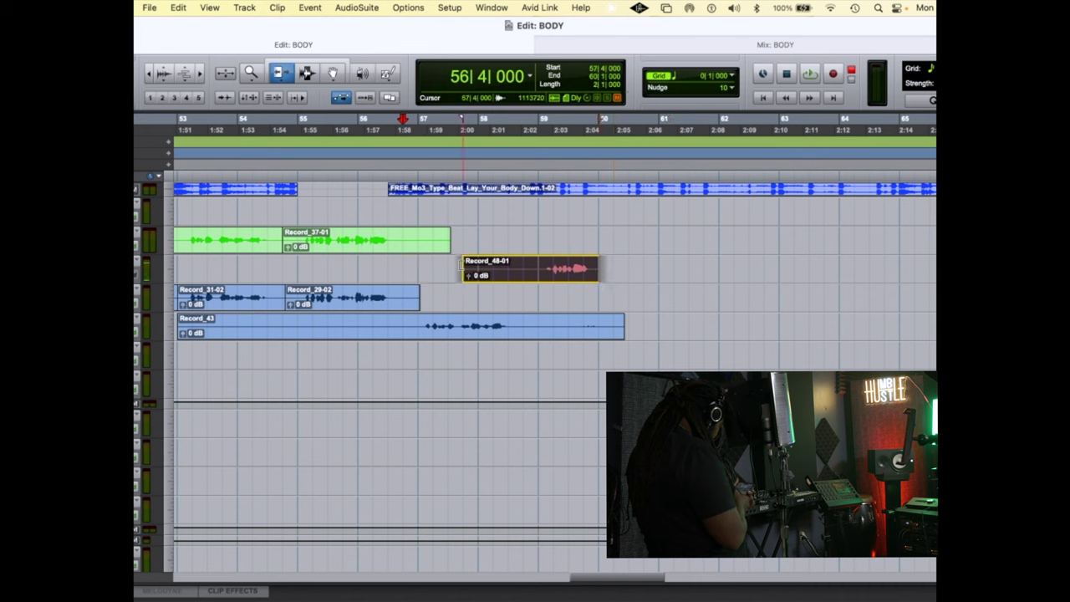
key("F8")
left_click_drag(574, 285, 576, 297)
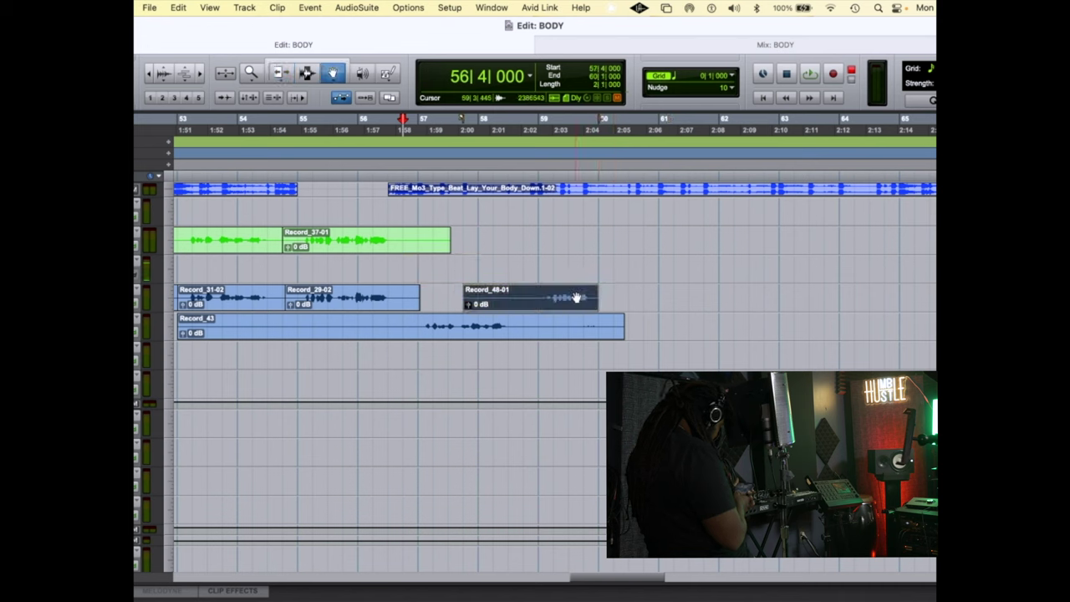
Trim the Record_43 clip so it starts at 56|2|000 and ends at 59|1|000.
key("F6")
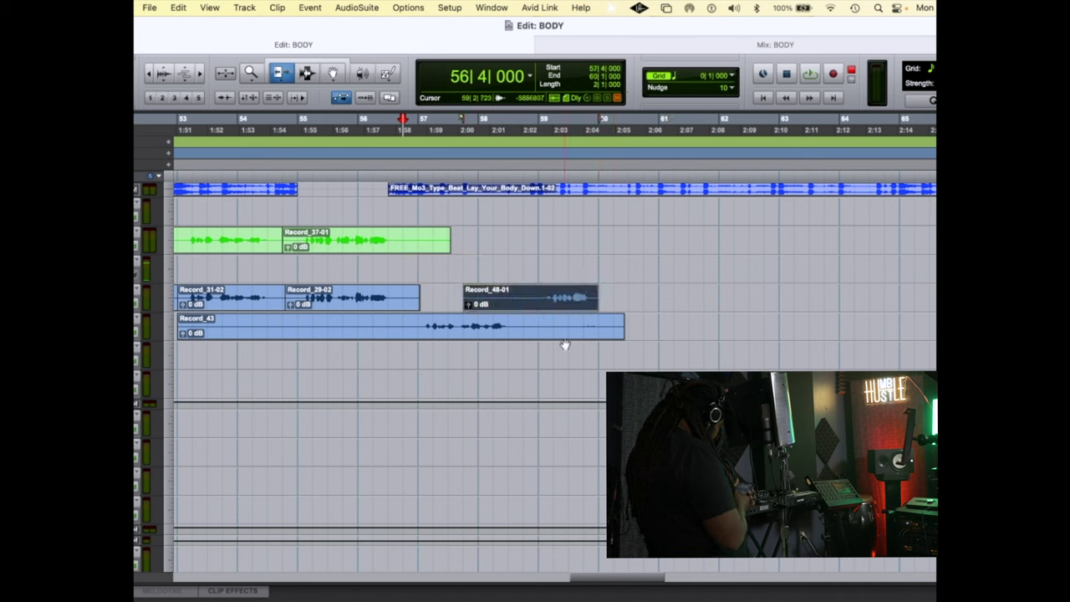
left_click(568, 339)
scroll(485, 380, "left", 5)
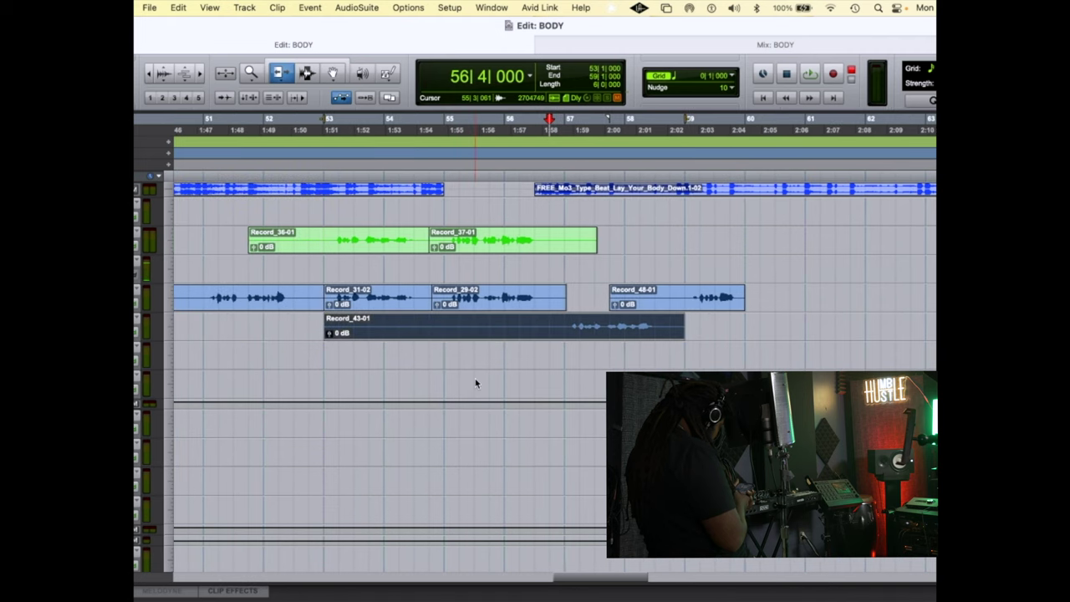
left_click(550, 335)
left_click_drag(572, 333, 713, 333)
left_click(488, 333)
left_click_drag(492, 333, 541, 333)
Record a vocal take from 58|2|000 and place it, trimmed to start at 59|1|000, directly after Record_43-01.
key("space")
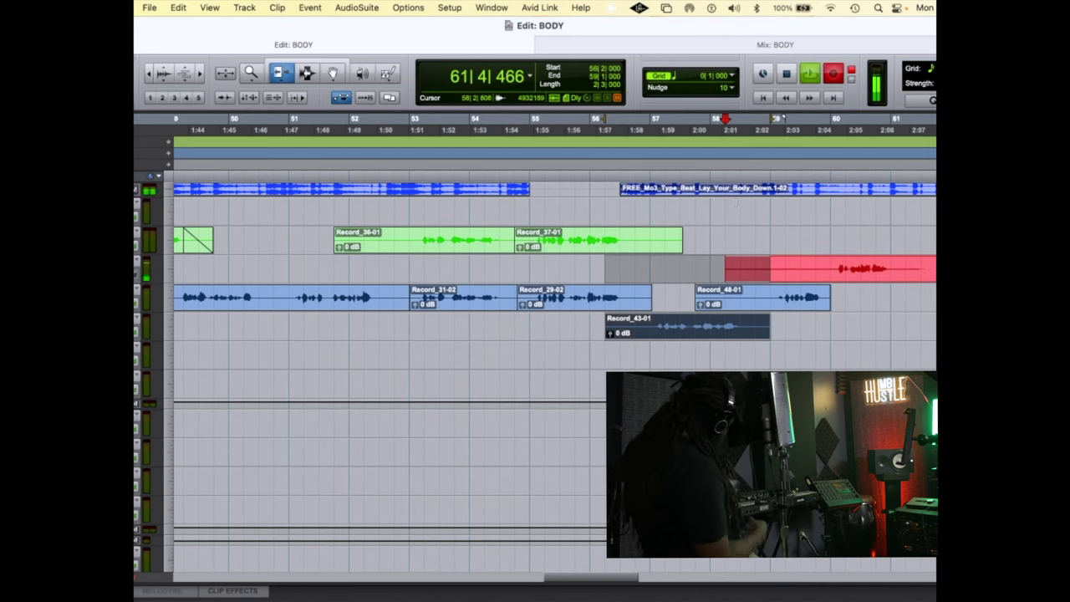
key("space")
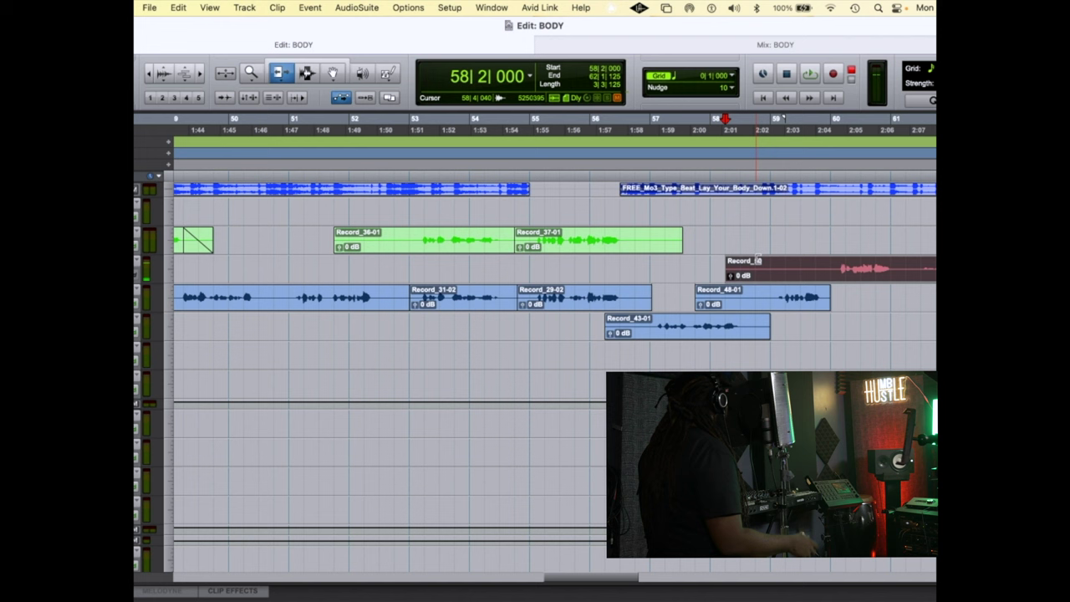
left_click_drag(726, 267, 771, 267)
key("F8")
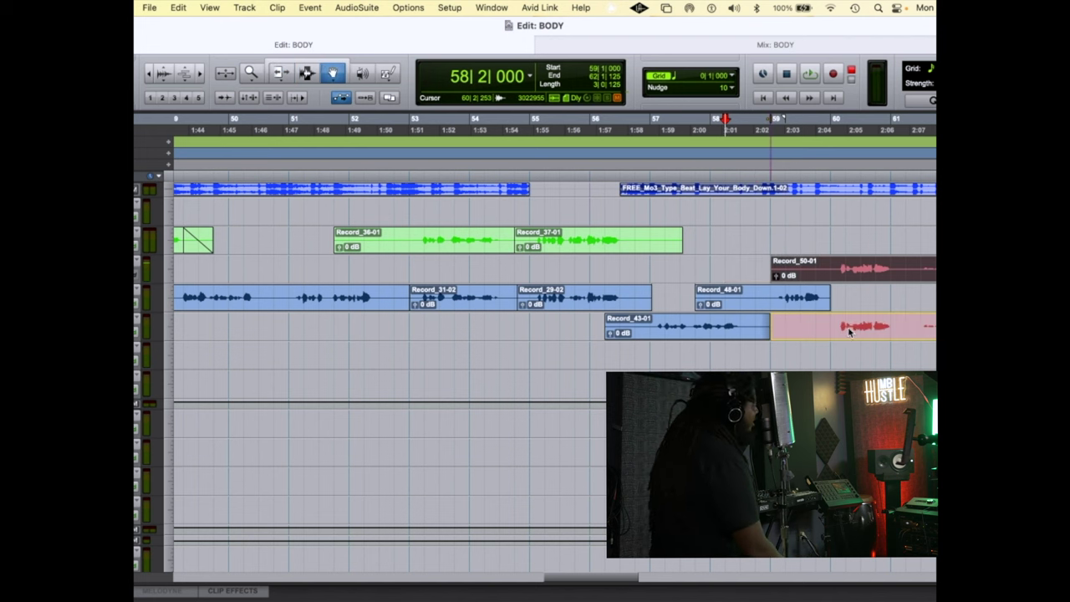
left_click_drag(849, 332, 849, 330)
Record the next vocal take from 58|2|000, stopping after bar 63.
scroll(809, 190, "left", 3)
key("super+space")
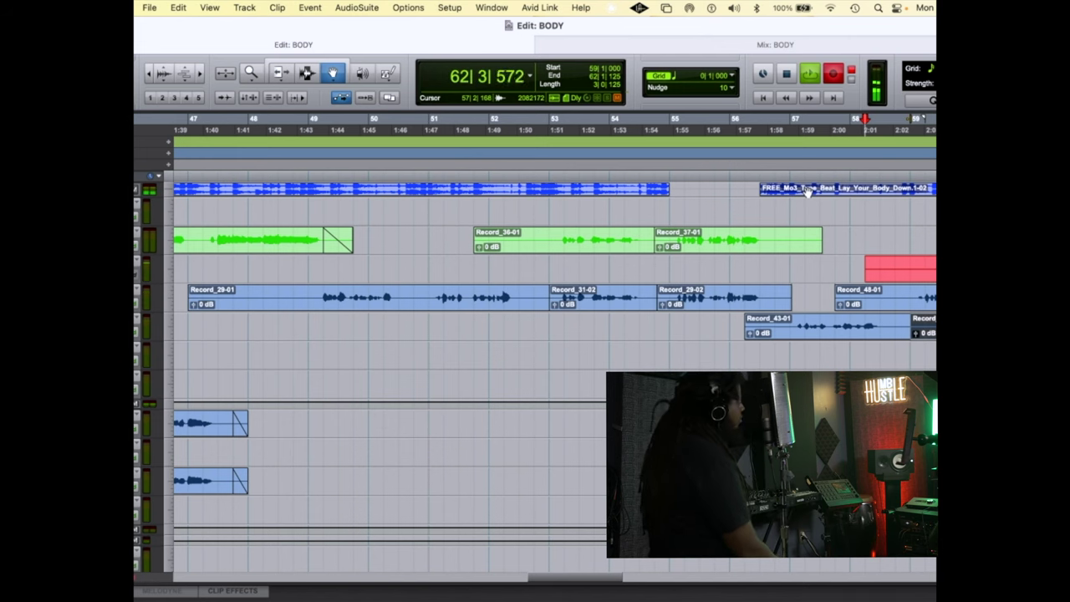
key("super+bracketleft")
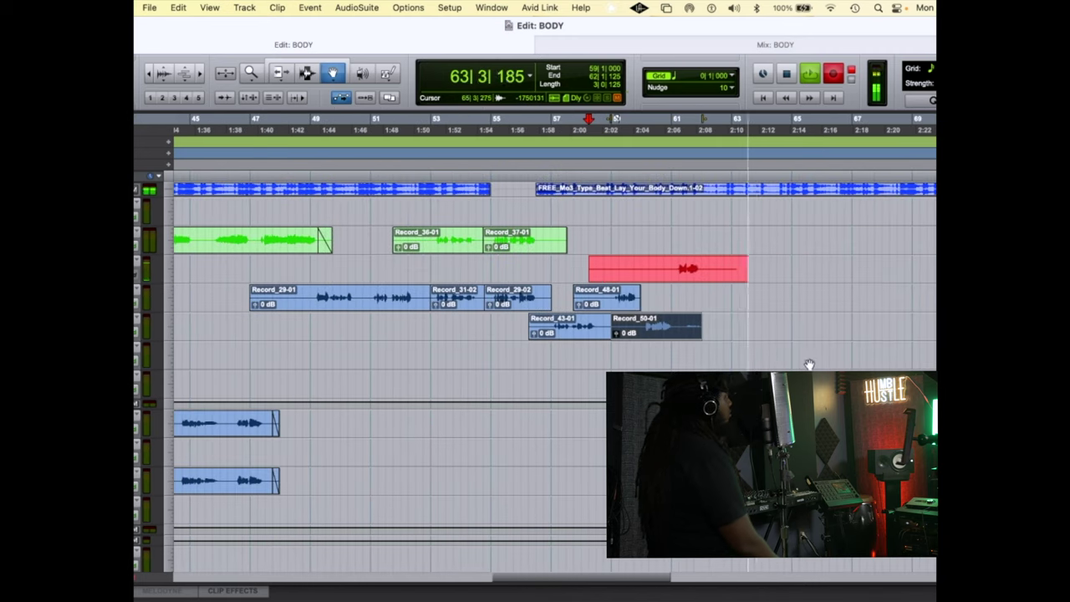
key("space")
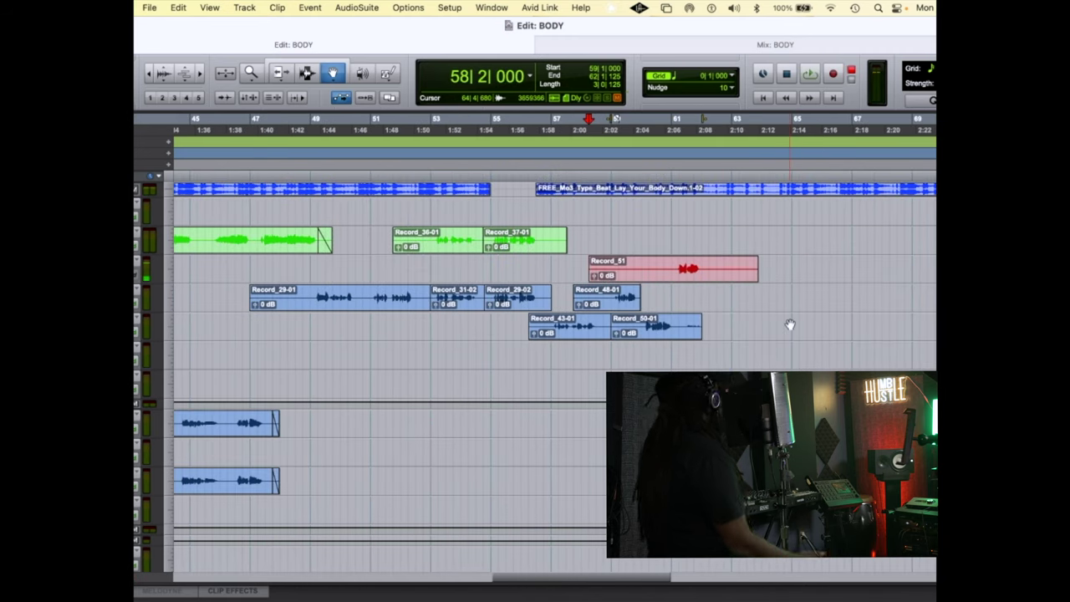
Trim Record_51 to start at 60|4|000 and move it down to the track with Record_48-01.
key("F6")
scroll(788, 323, "up", 3)
scroll(836, 292, "down", 3)
scroll(836, 293, "right", 2)
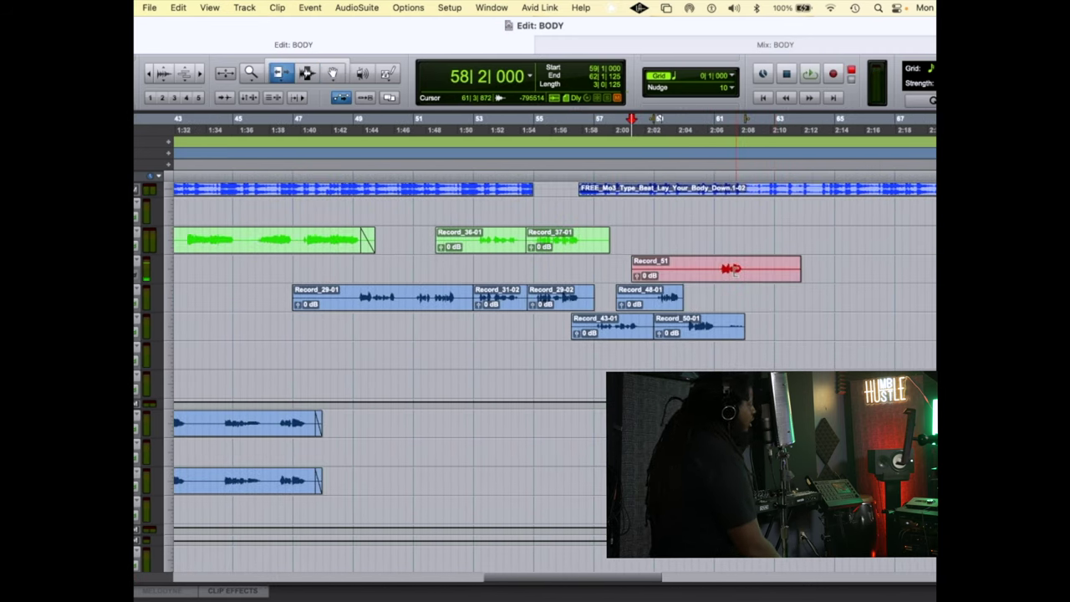
left_click_drag(693, 268, 731, 295)
key("F8")
Play back the section from 58|2|000 and record another vocal take from the same point.
key("space")
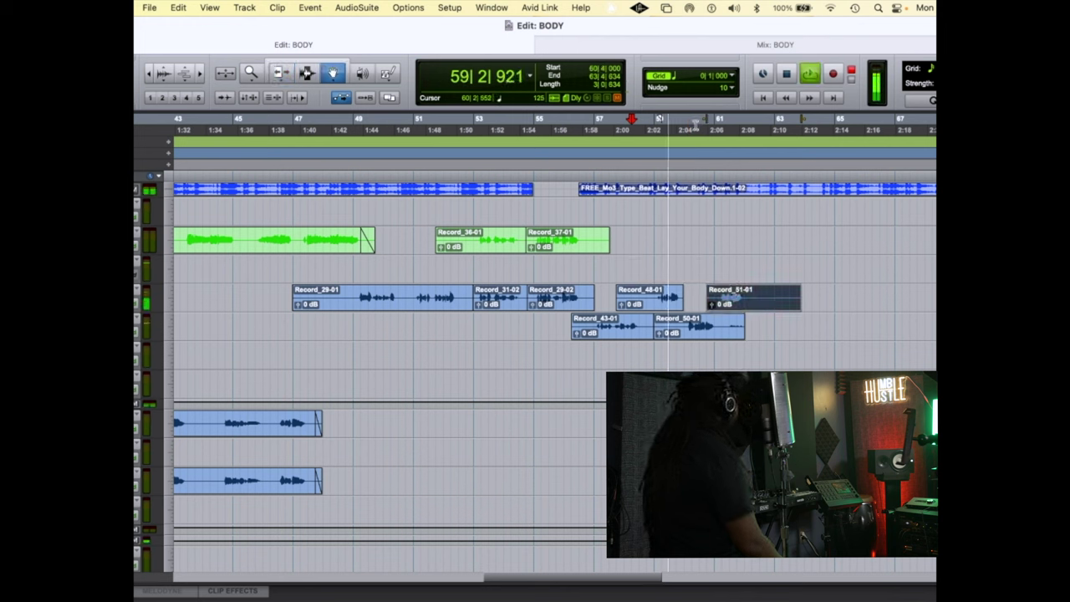
key("space")
key("super+space")
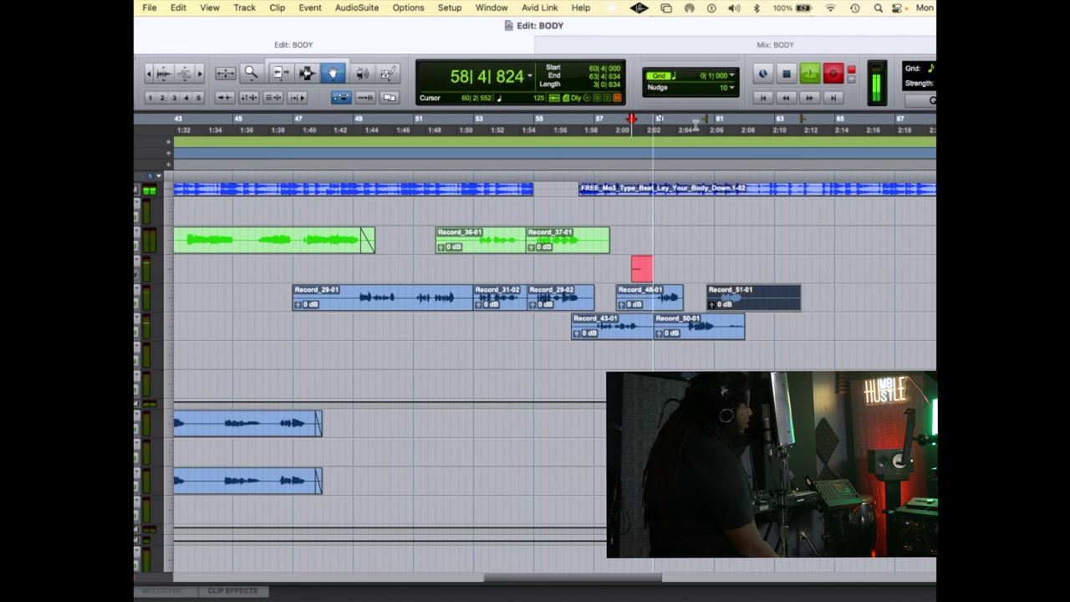
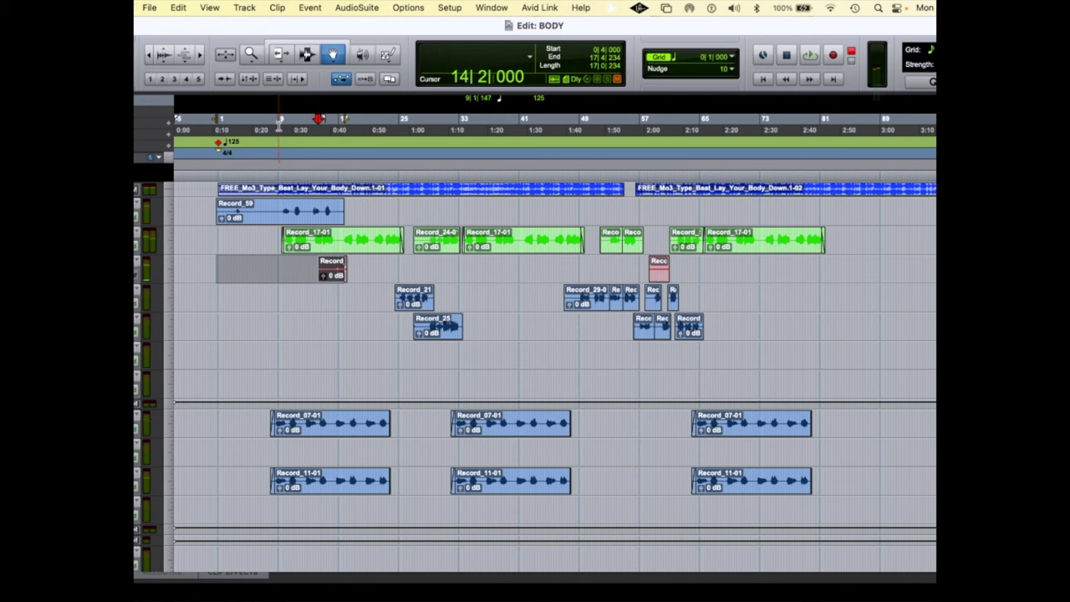
Record a vocal take from 2|1|000 to about bar 26 and move it to the empty track above Record_59-01.
left_click(254, 289)
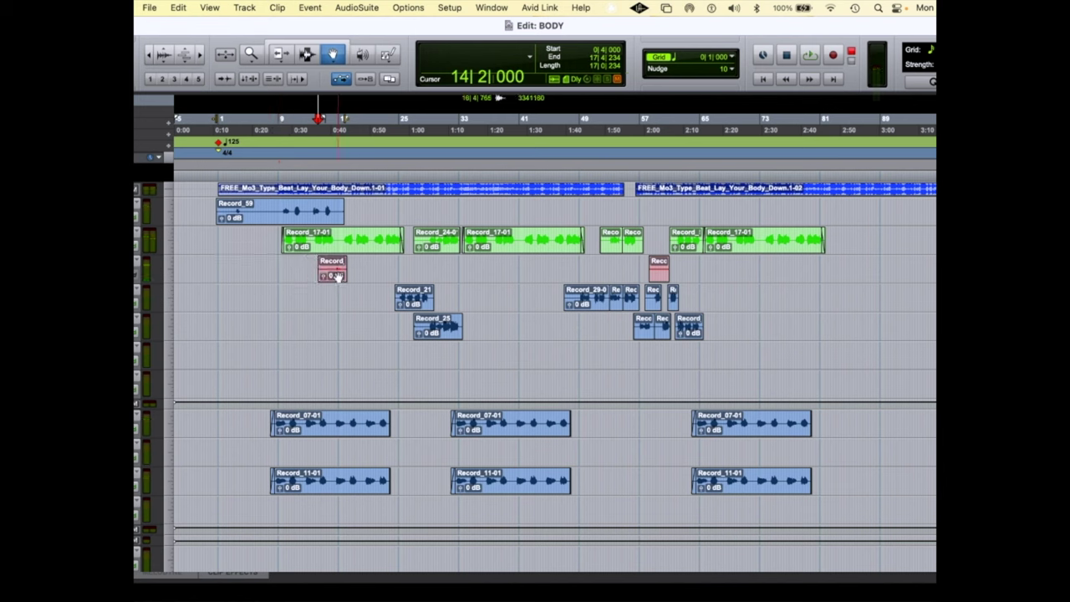
scroll(334, 279, "down", 1)
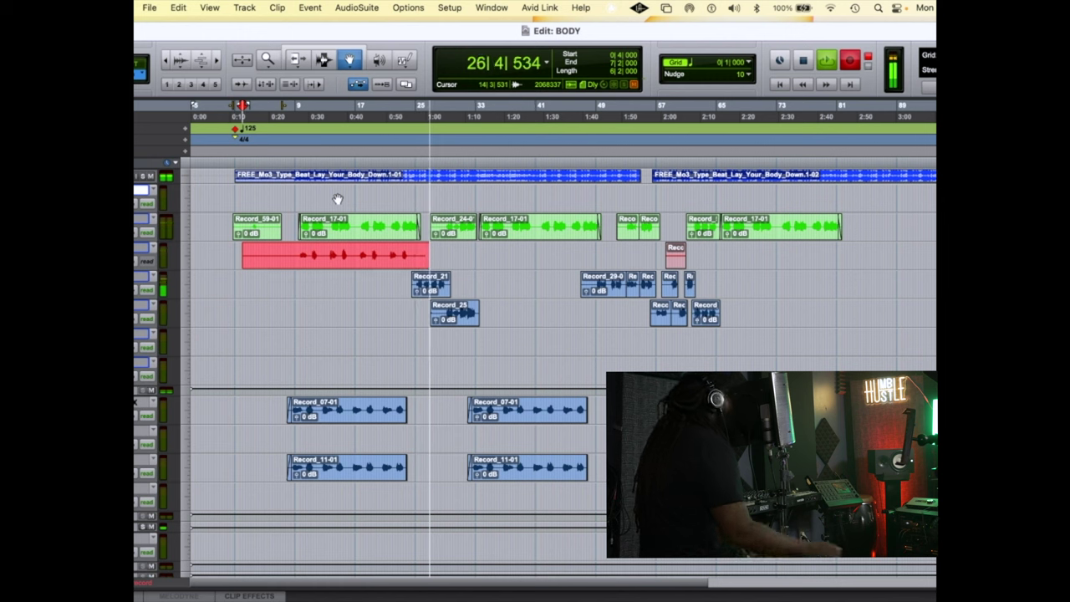
key("space")
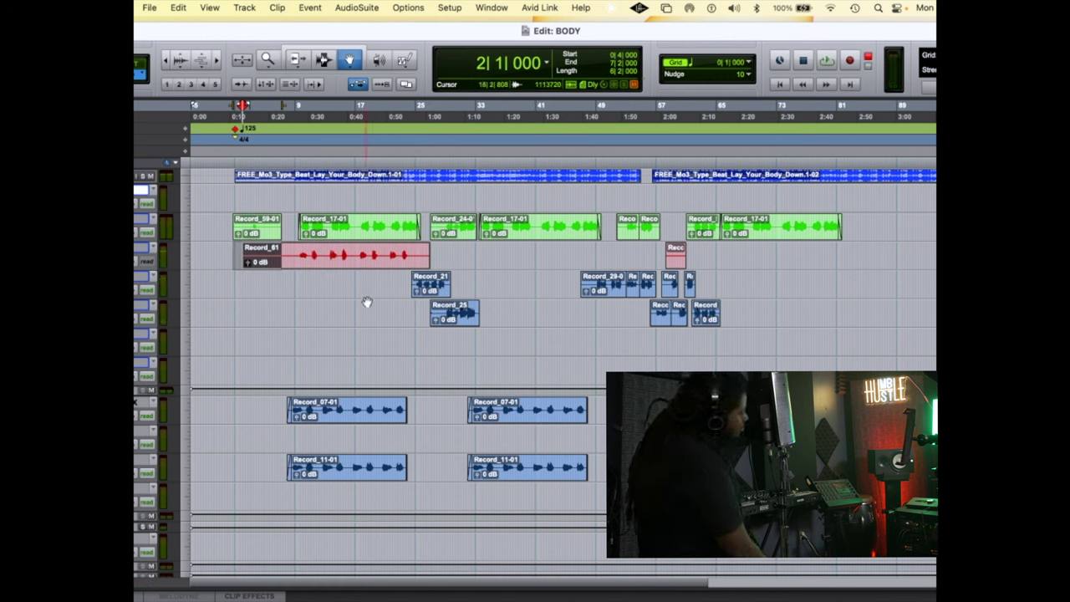
left_click(390, 235)
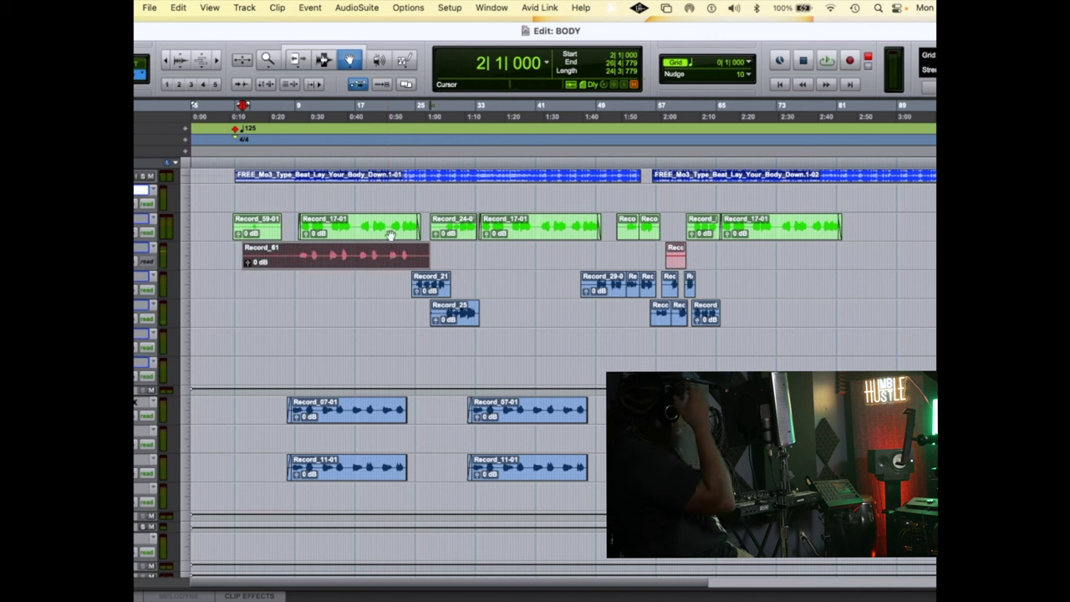
left_click_drag(391, 235, 385, 177)
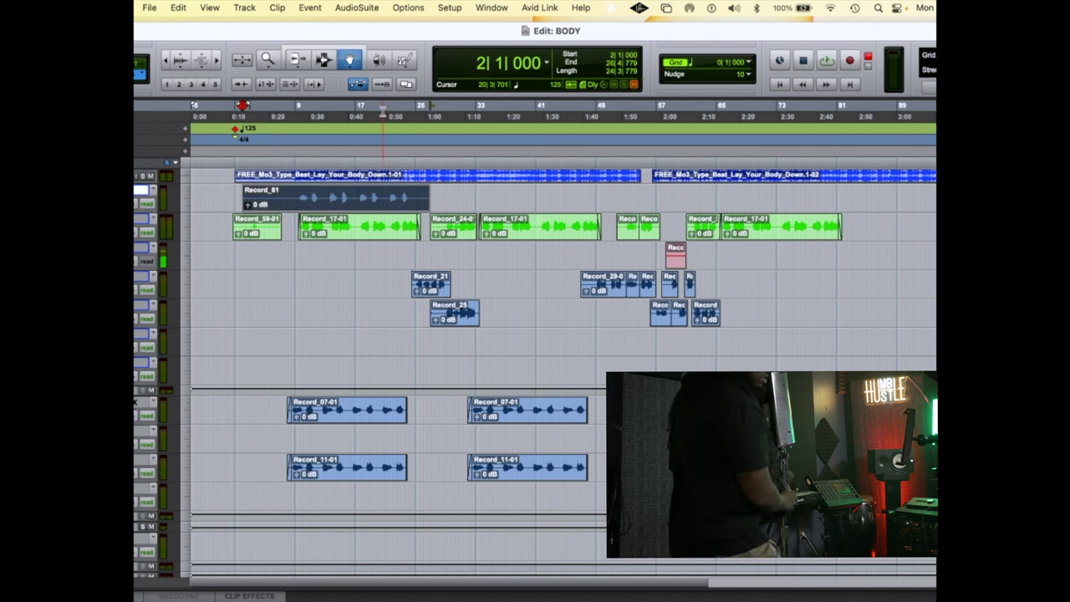
Play back the new take and trim the start of Record_61 to 7|4|000.
key("space")
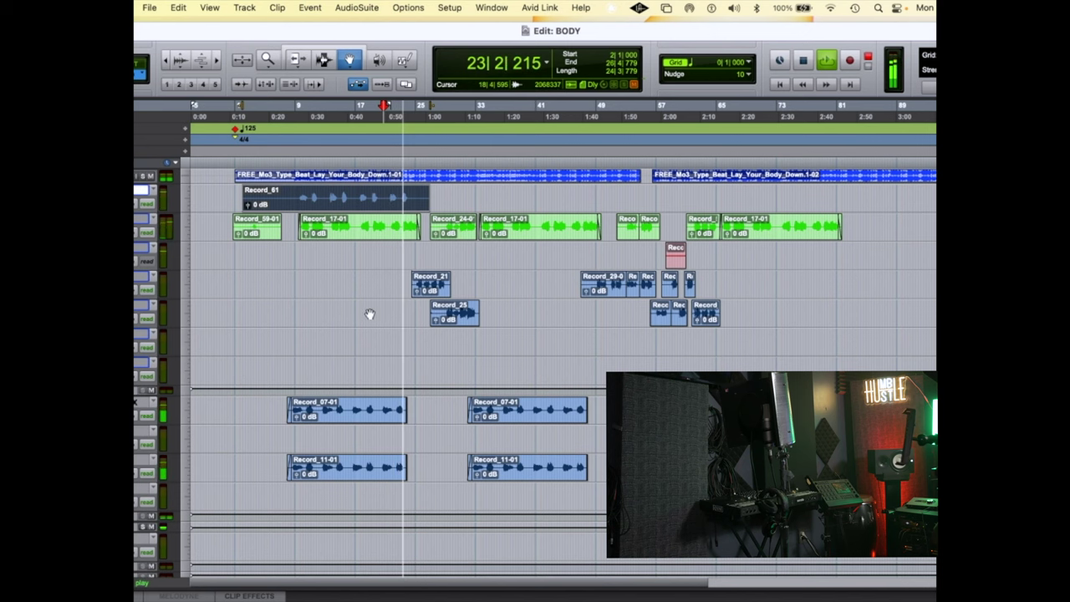
left_click(372, 280)
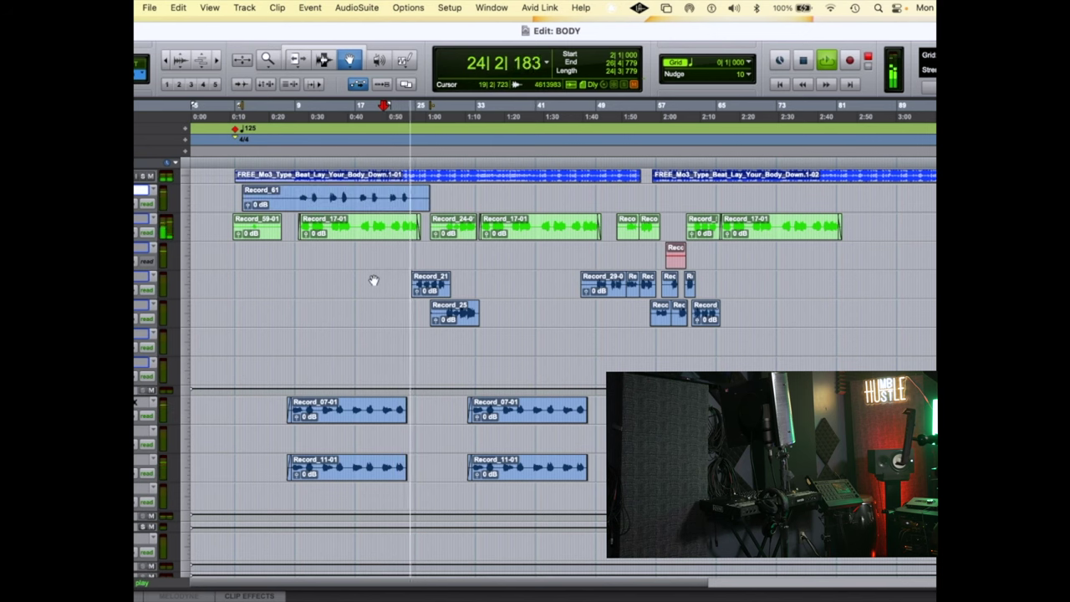
key("super+bracketright")
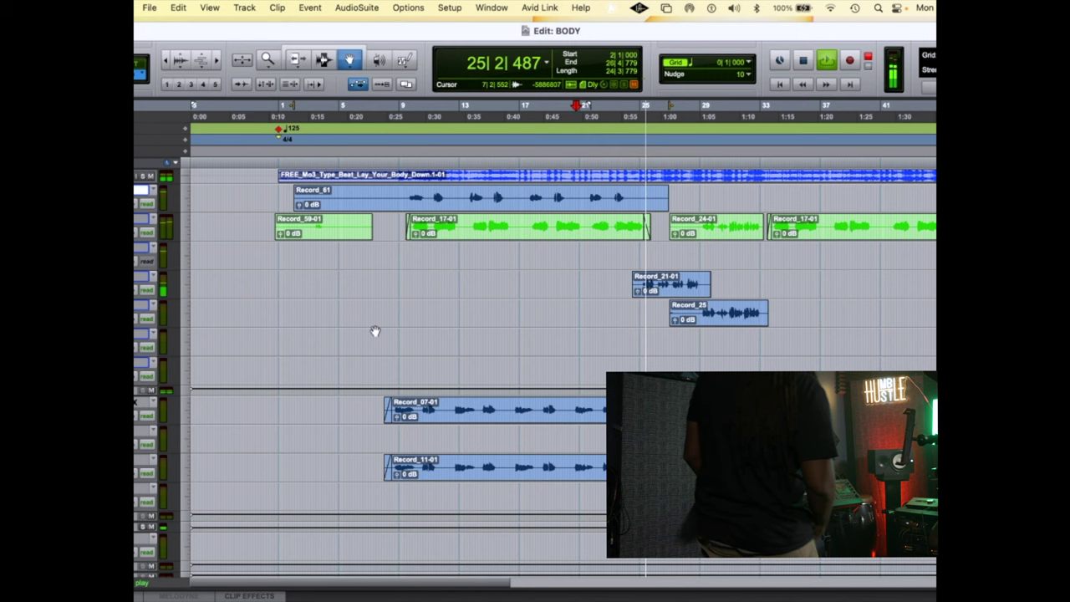
key("F7")
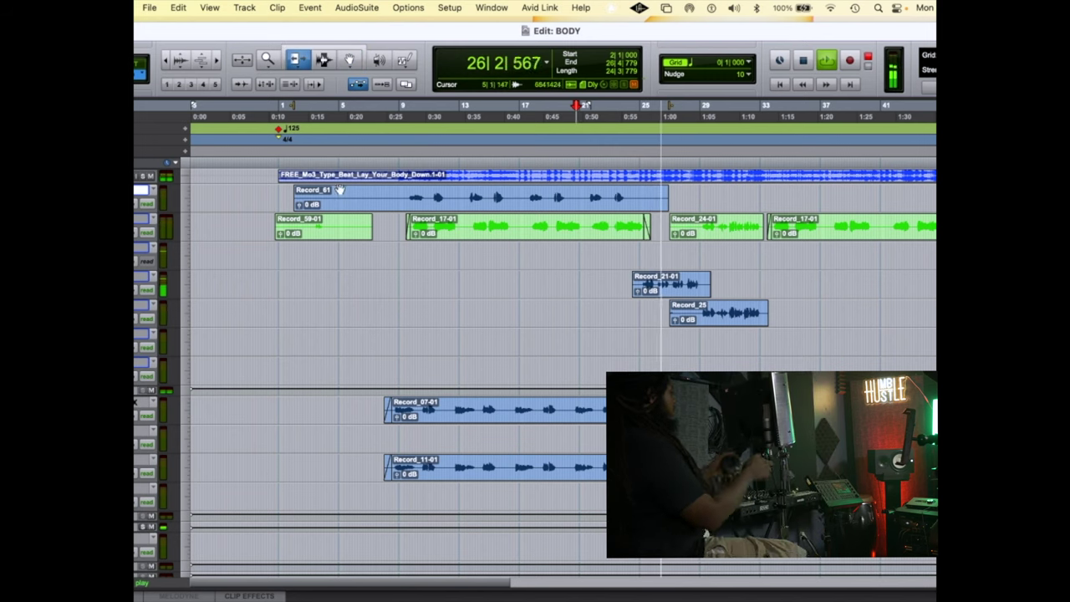
left_click(381, 198)
key("a")
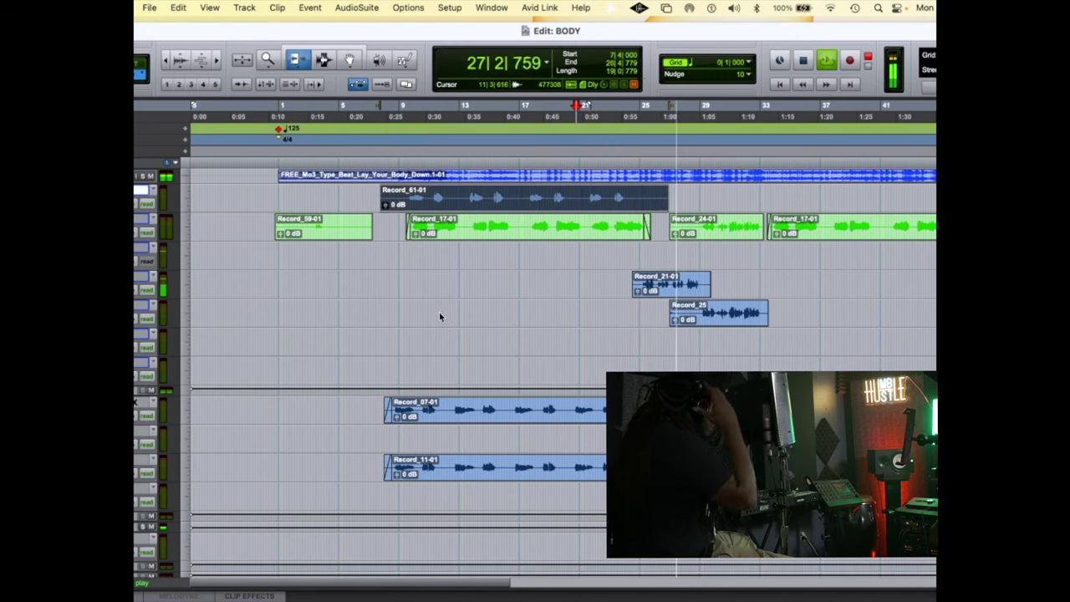
Record a continuing vocal take from 22|2|000 to about bar 60.
scroll(365, 147, "right", 5)
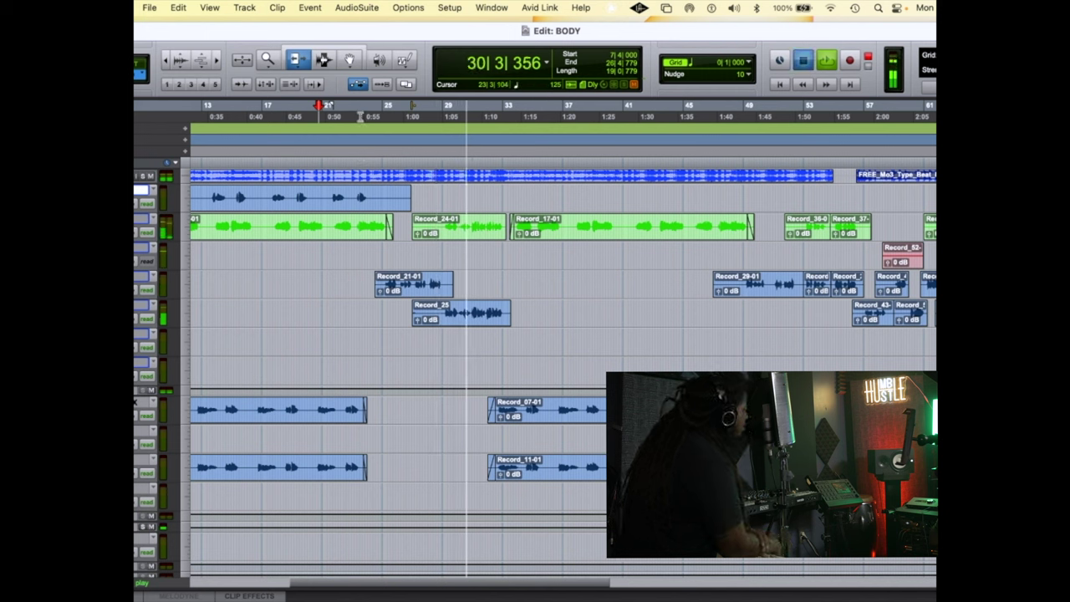
left_click(358, 117)
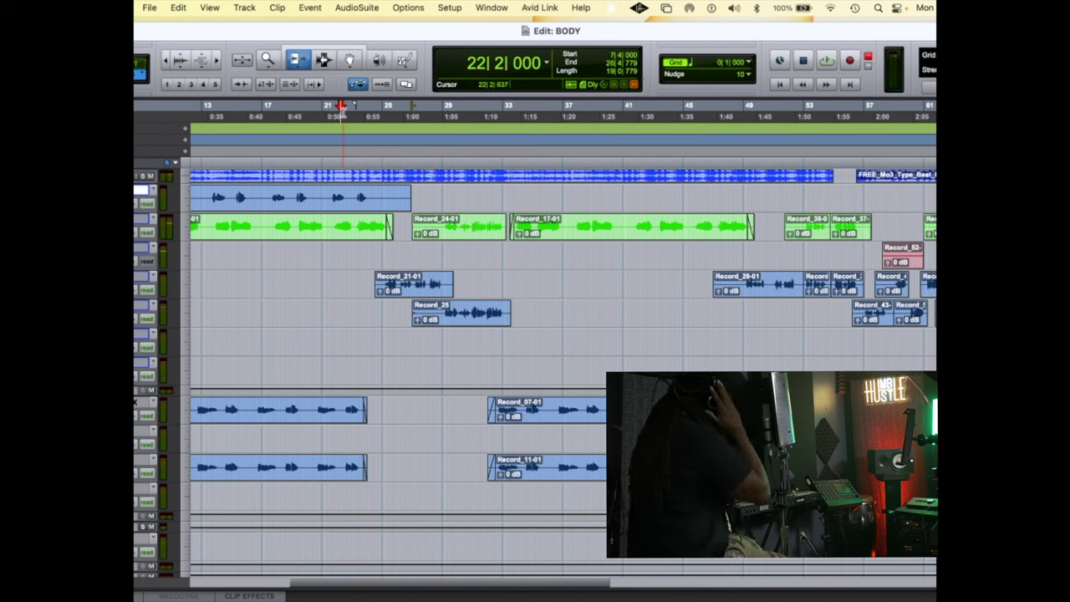
key("super+space")
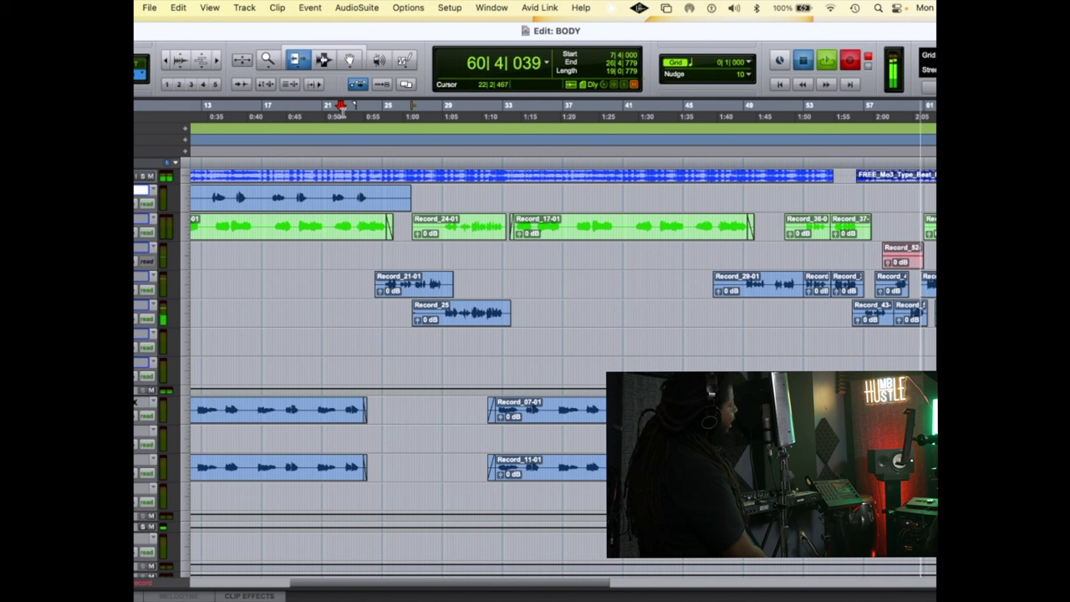
key("space")
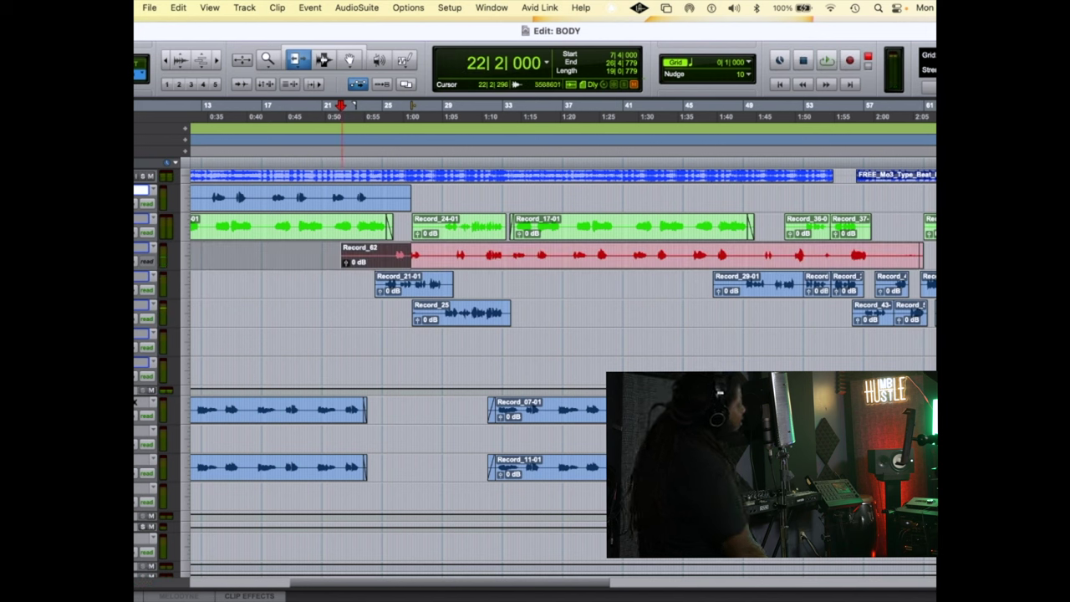
Trim the start of Record_62 to 25|3|000 and move it to the track with Record_61-01.
left_click(339, 332)
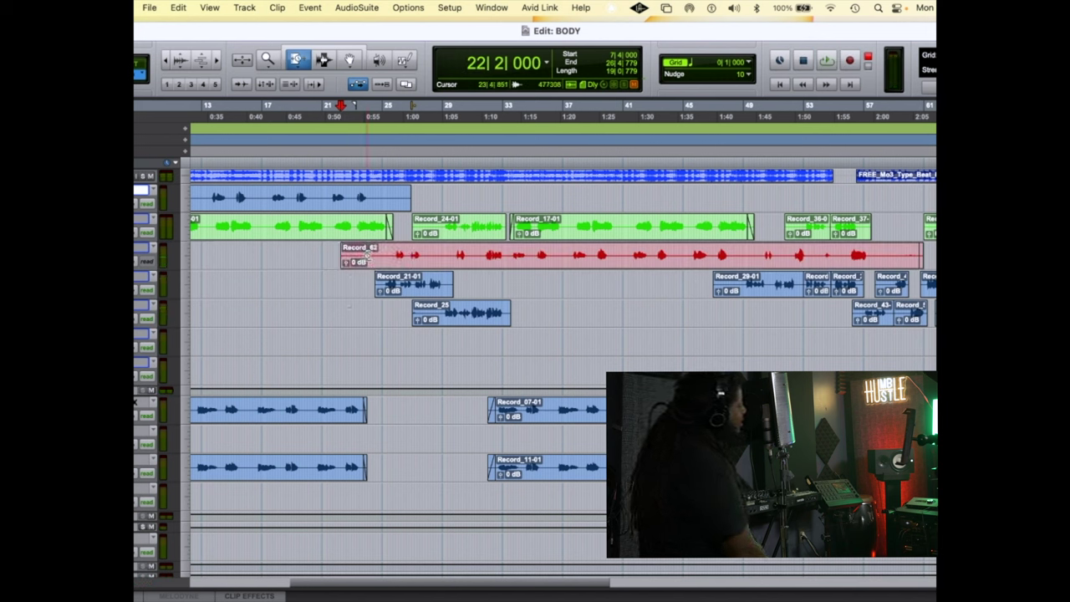
left_click_drag(342, 254, 390, 255)
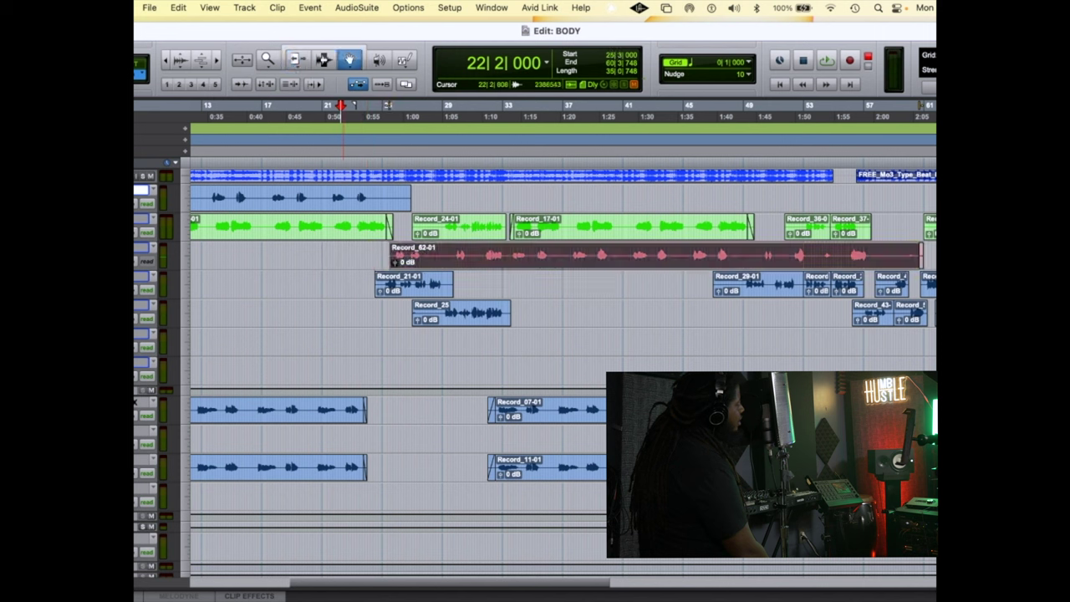
left_click_drag(470, 248, 471, 197)
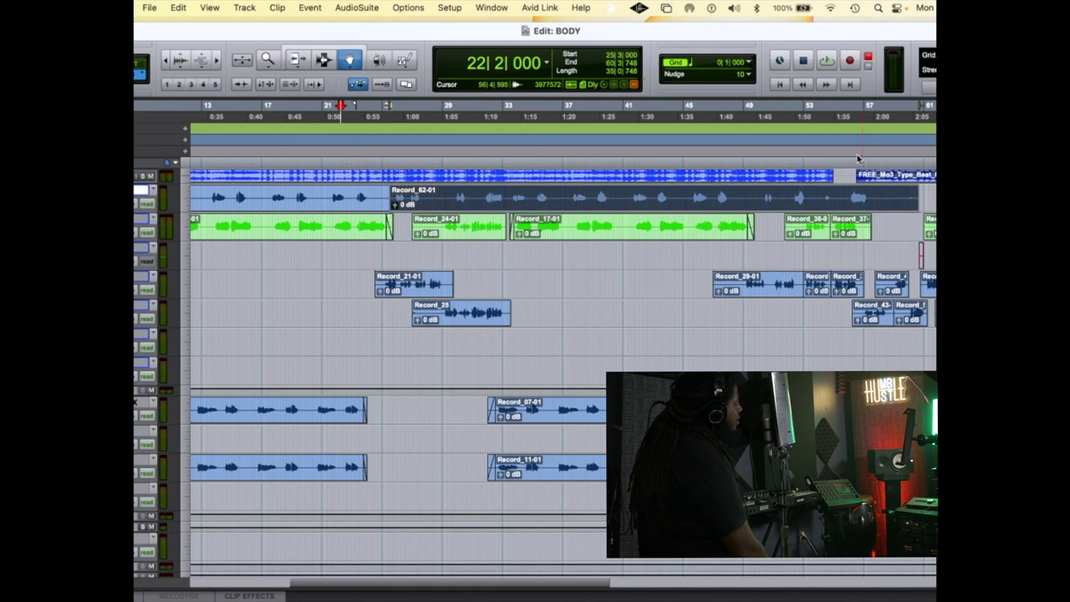
Record the last stretch of the vocal layer from 53|3|000 to about bar 84.
key("super+space")
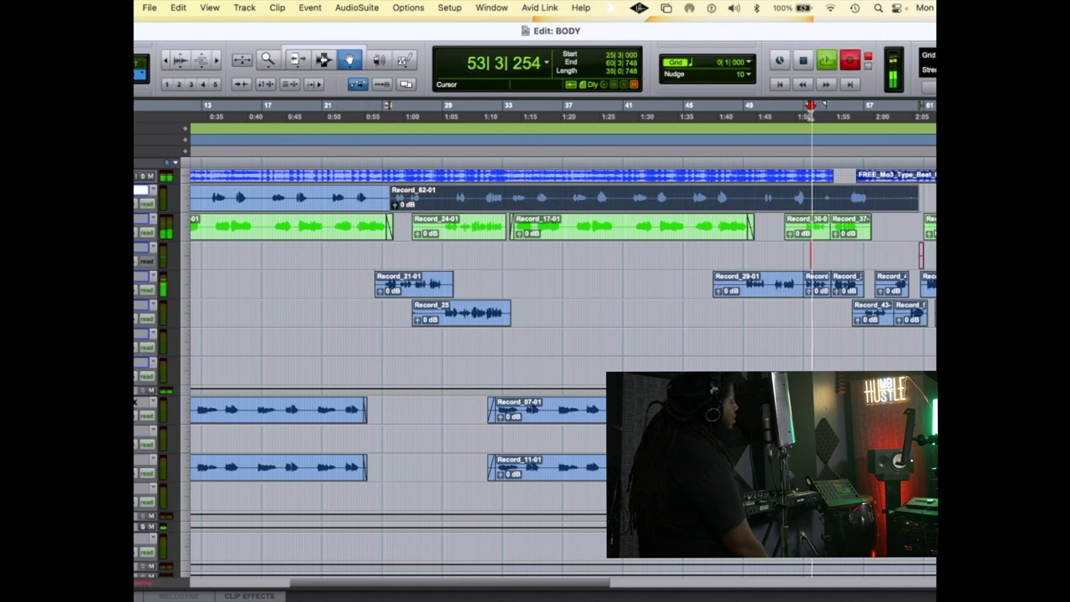
left_click(619, 297)
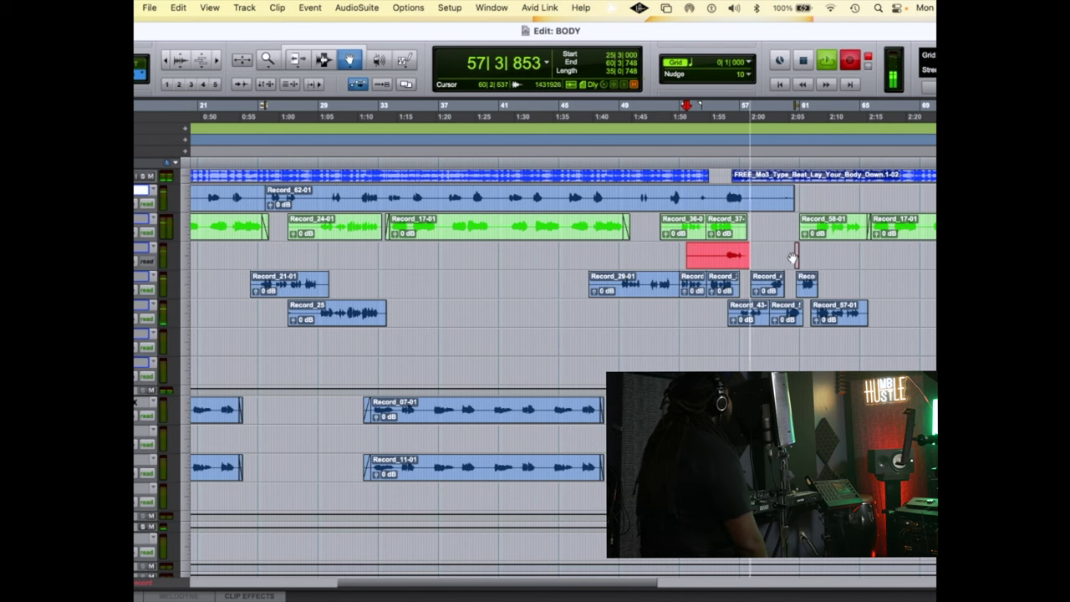
scroll(794, 257, "left", 3)
scroll(794, 257, "right", 3)
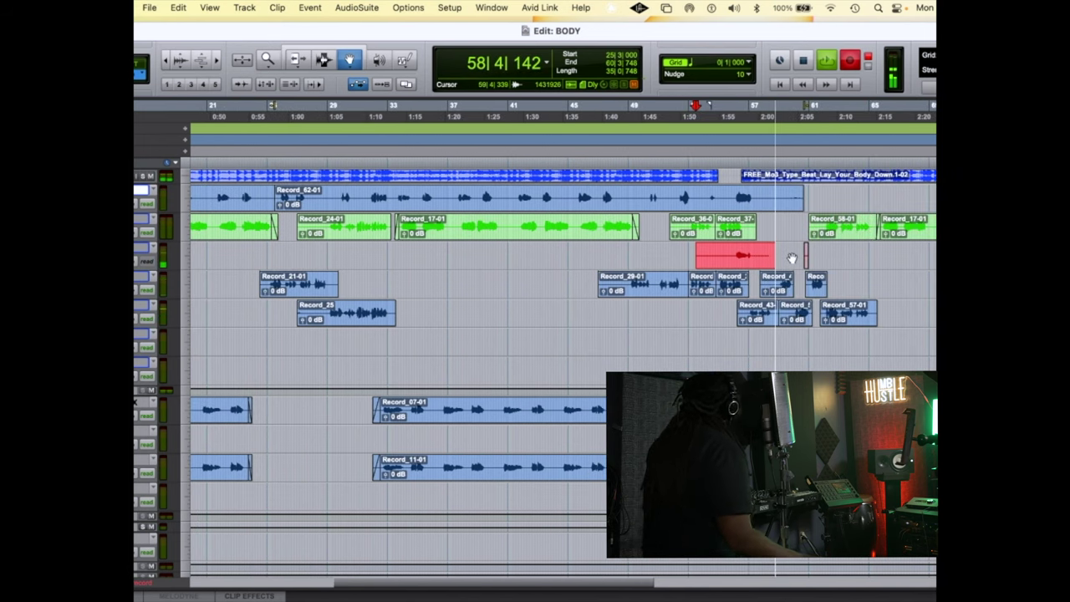
key("space")
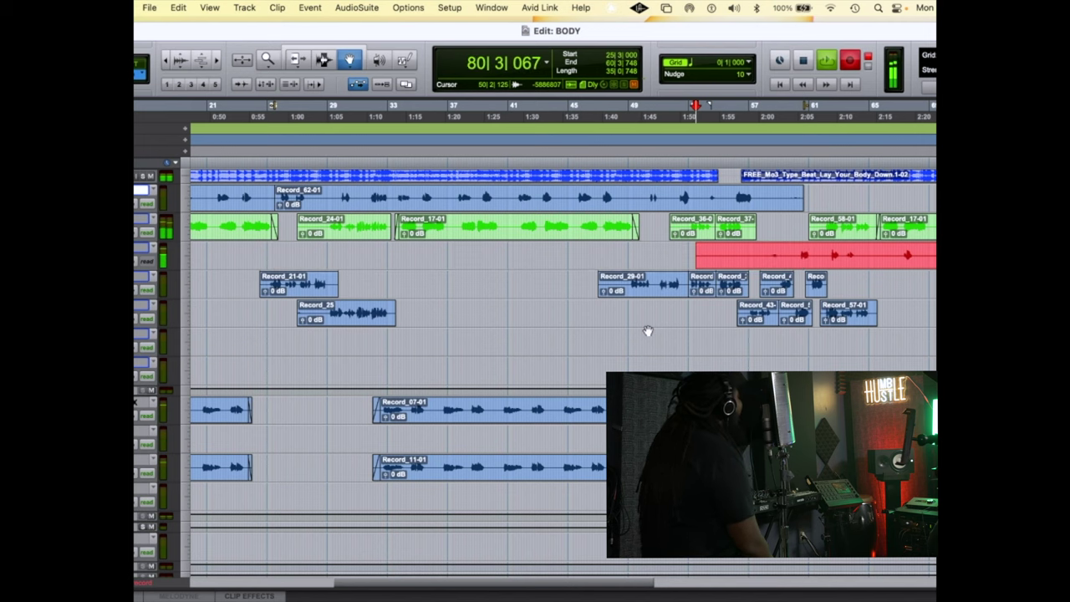
key("r")
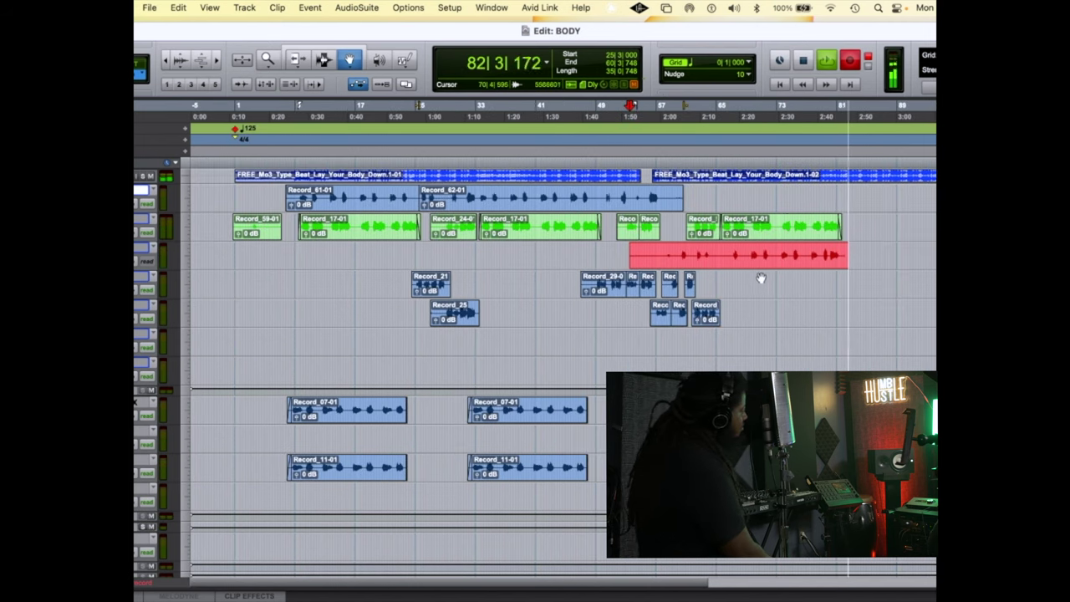
key("t")
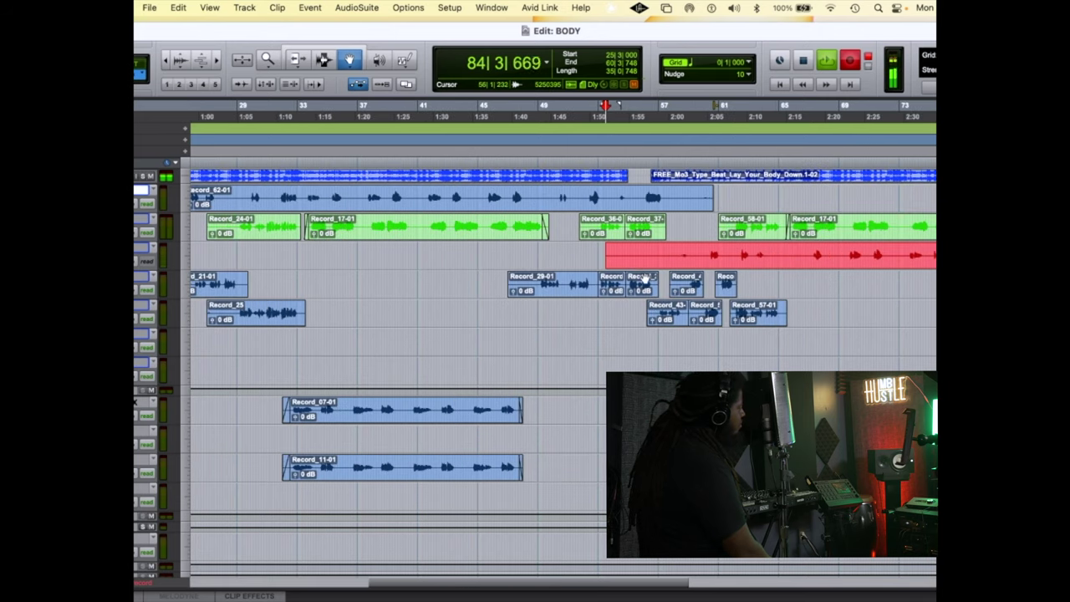
key("space")
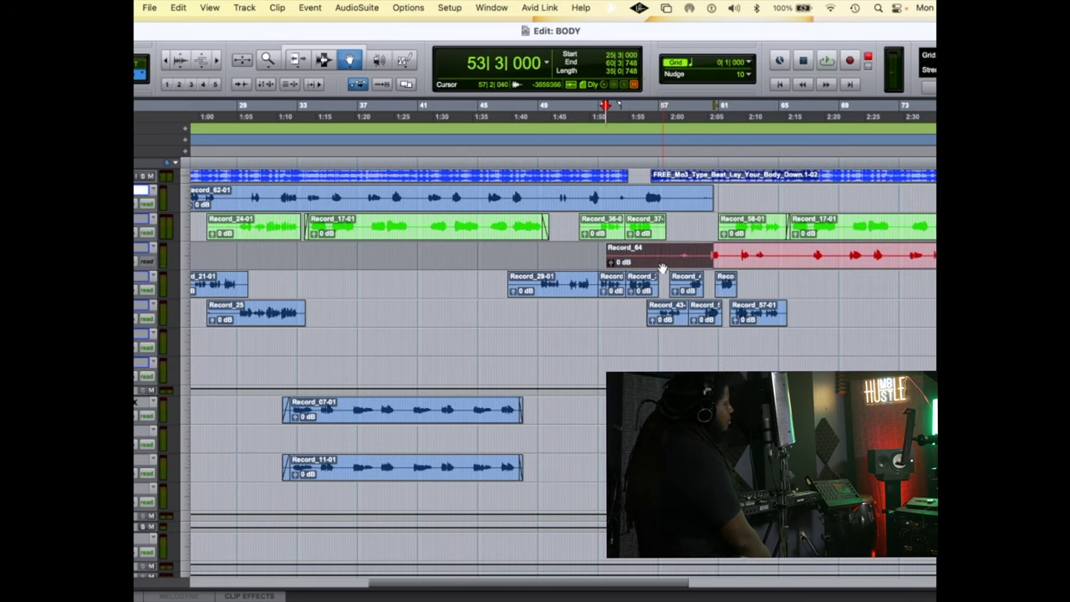
Trim the start of Record_64 to 57|4|000 and move it to the track with Record_62-01.
key("F6")
left_click(586, 262)
left_click_drag(639, 257, 672, 260)
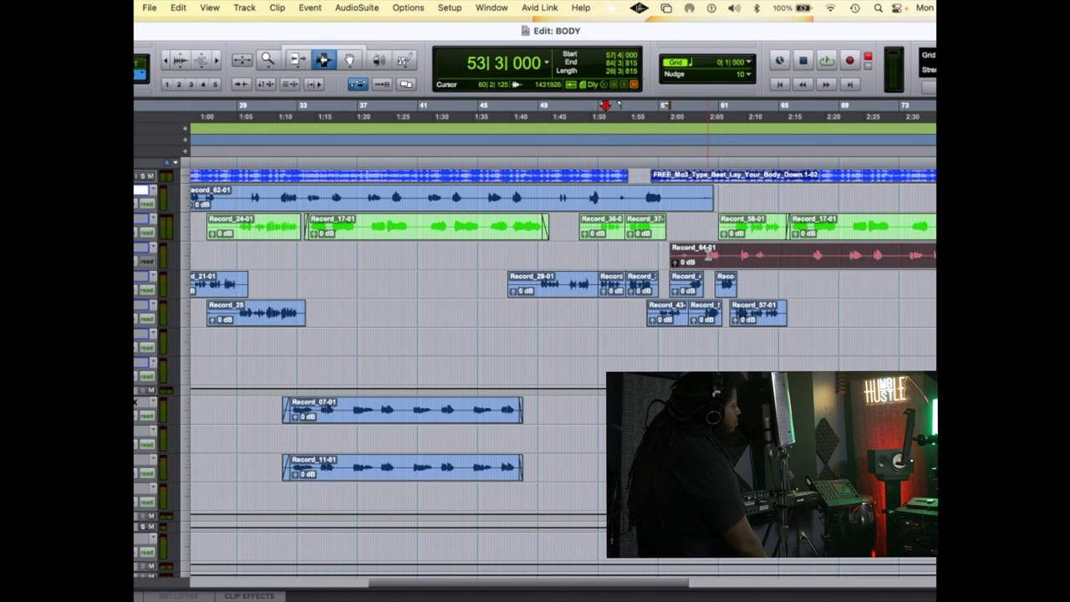
scroll(708, 255, "left", 3)
key("F8")
left_click_drag(816, 256, 809, 219)
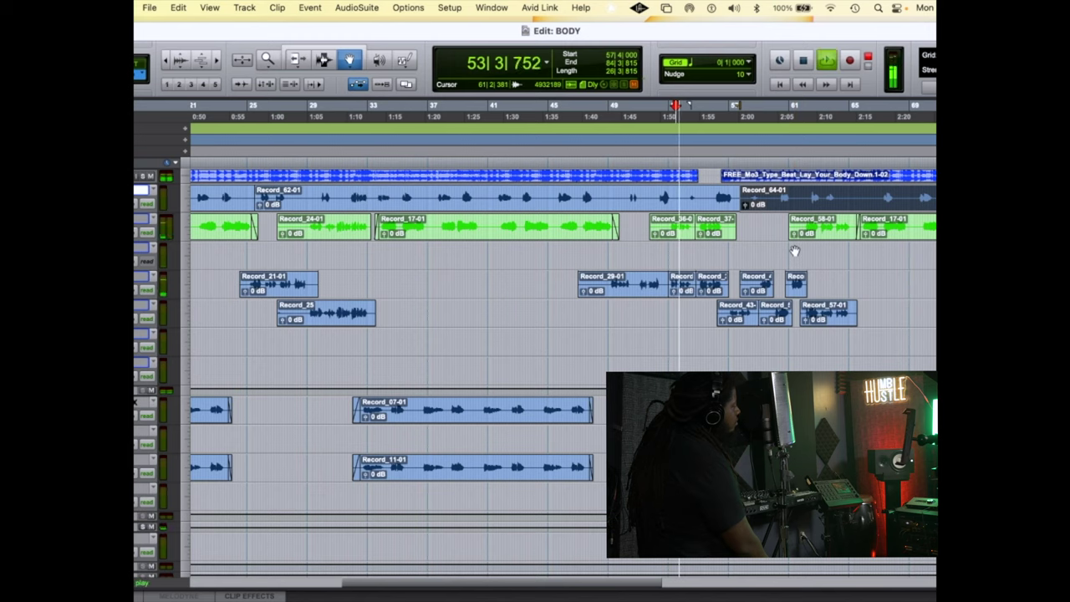
Look over the whole arrangement during playback and return to the start of the song.
key("super+bracketleft")
key("super+bracketleft")
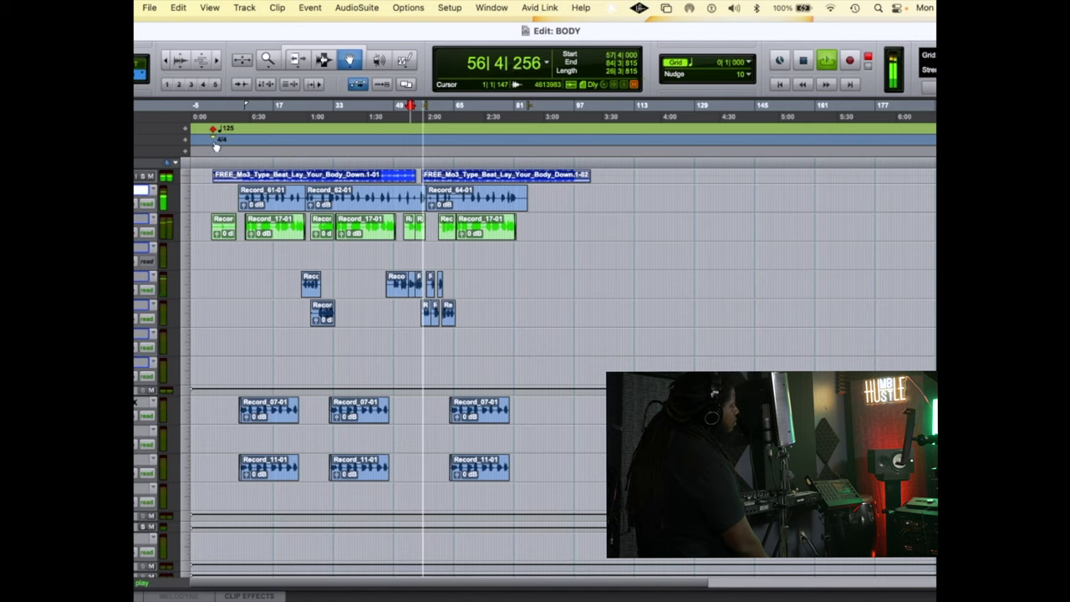
key("super+bracketright")
key("super+bracketright")
key("Home")
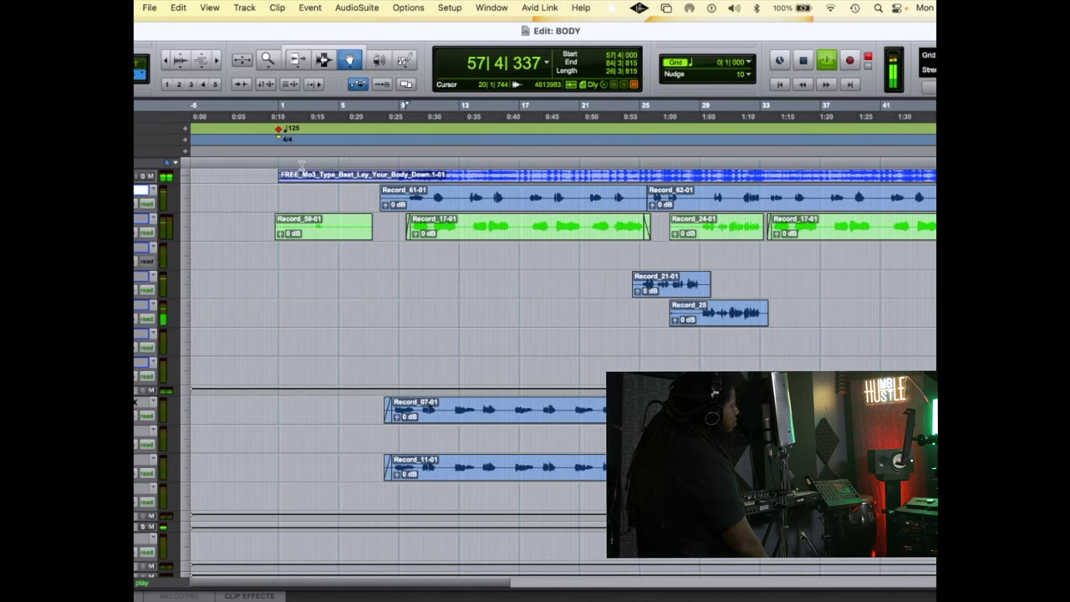
Play the song from bar 1 to listen to the arrangement with the added vocal layer.
left_click(280, 109)
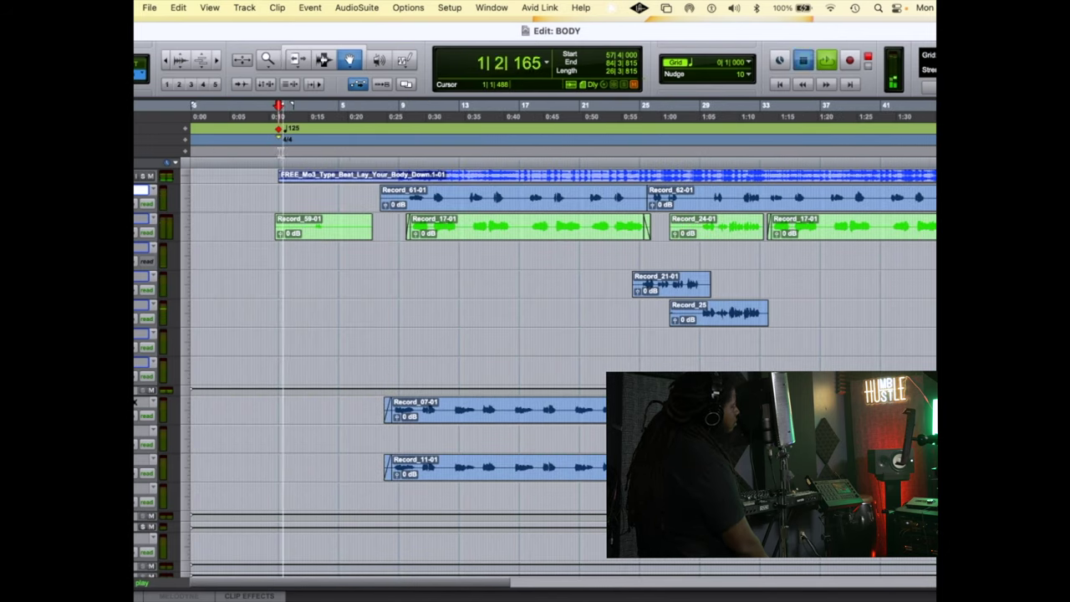
key("space")
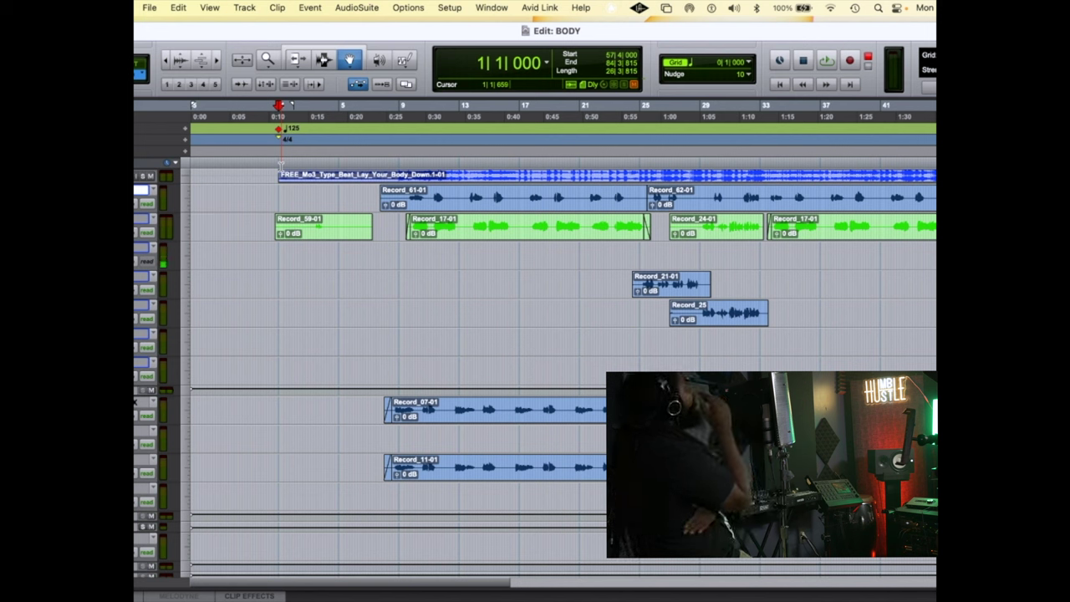
key("space")
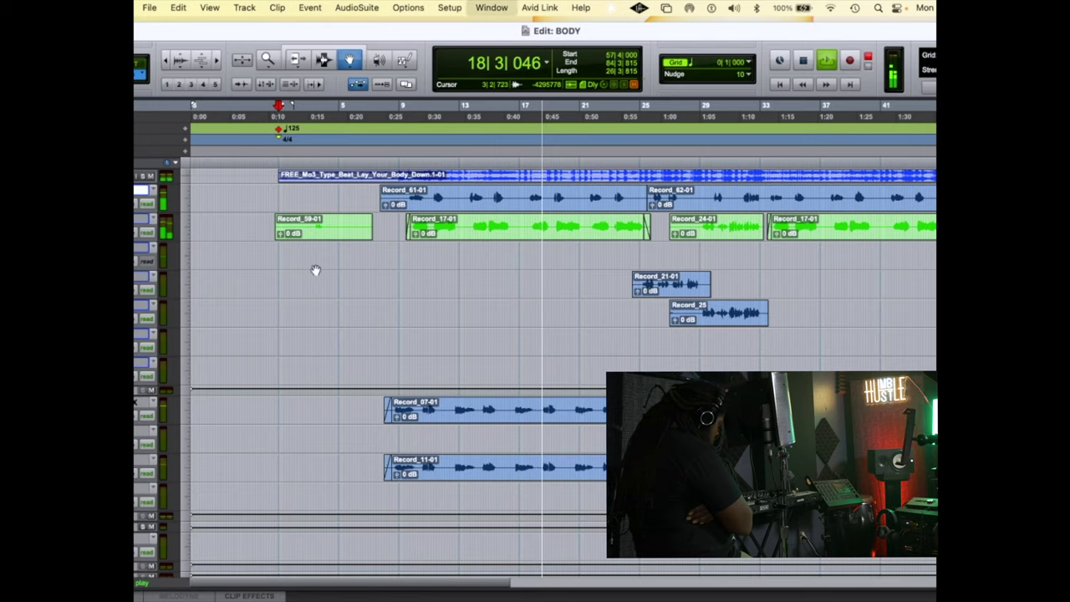
Insert the mono Doubler2 pitch-shift plug-in in the first insert slot of the Hook 3 track.
key("super+equal")
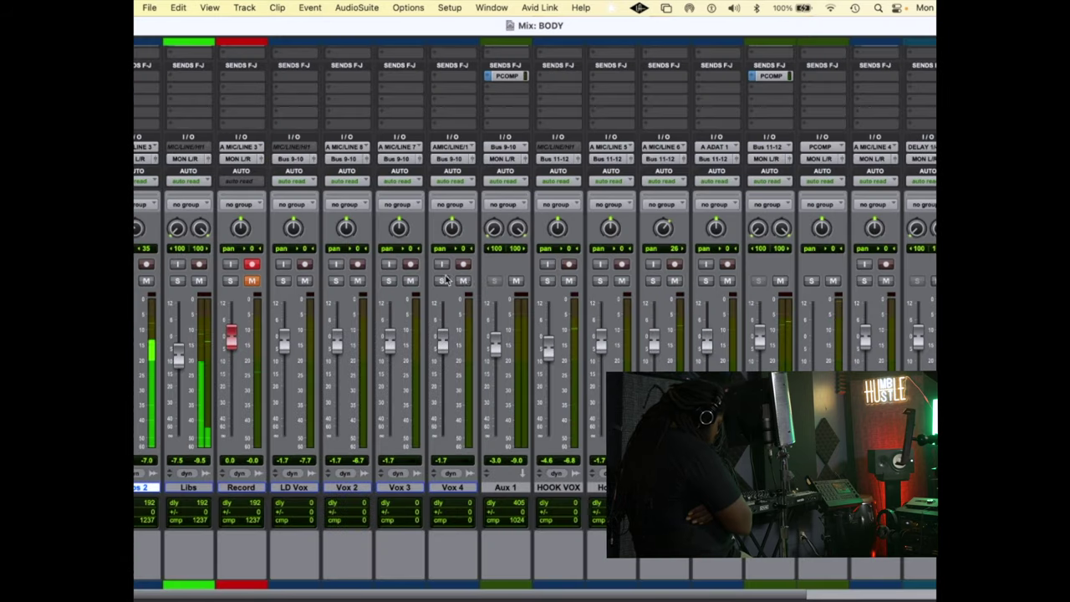
scroll(668, 217, "up", 5)
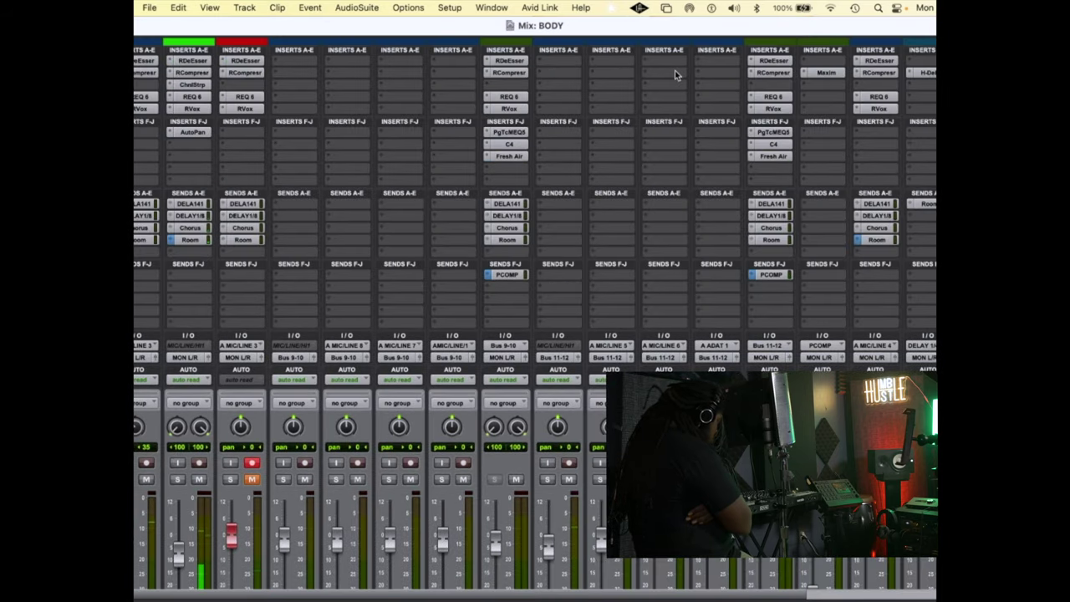
left_click(661, 65)
mouse_move(665, 62)
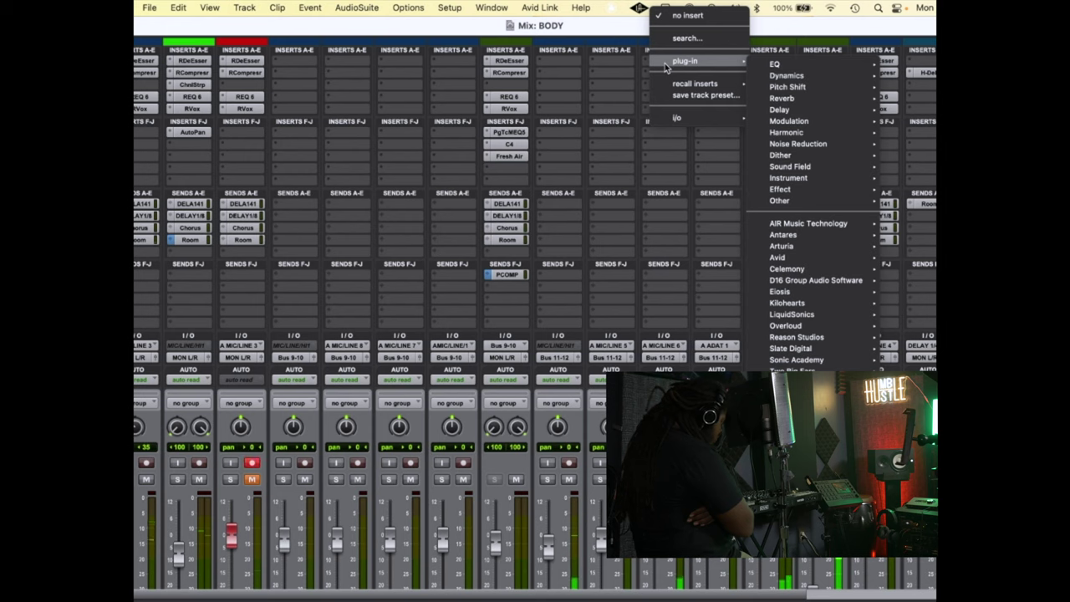
mouse_move(780, 88)
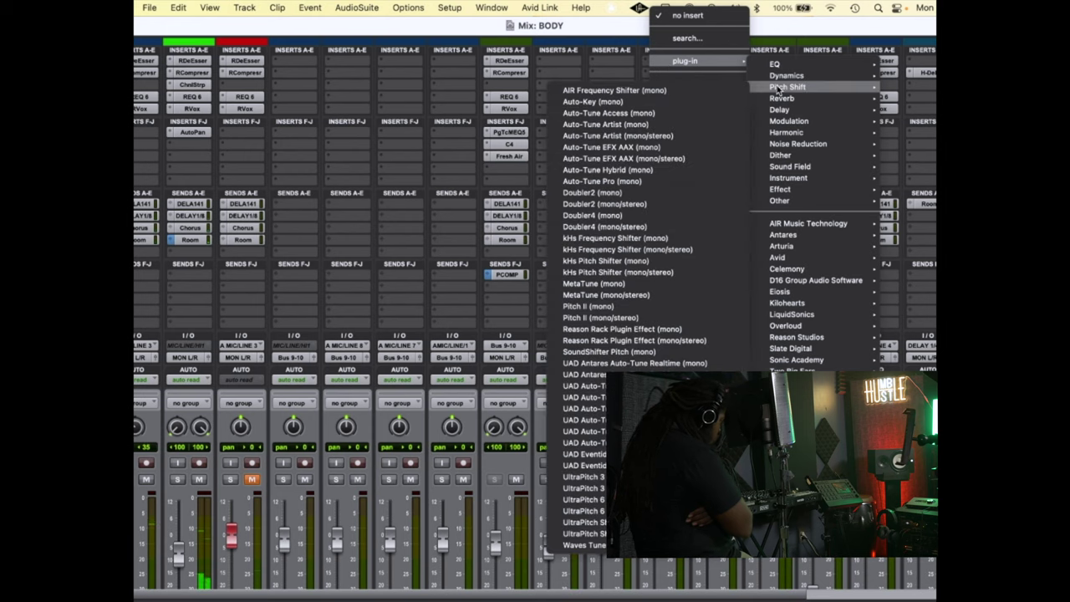
left_click(654, 195)
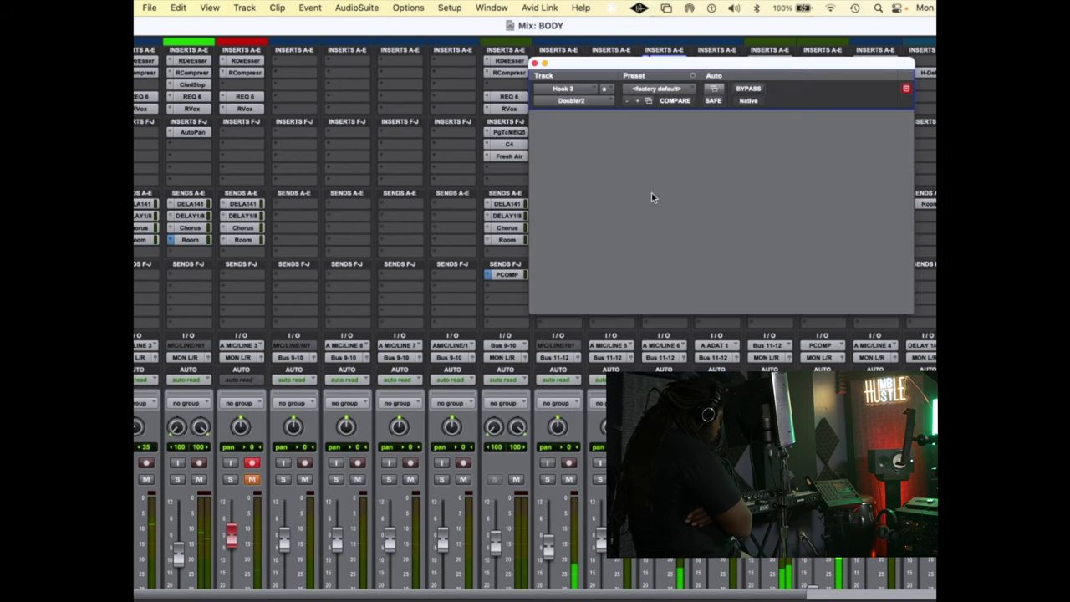
left_click(536, 64)
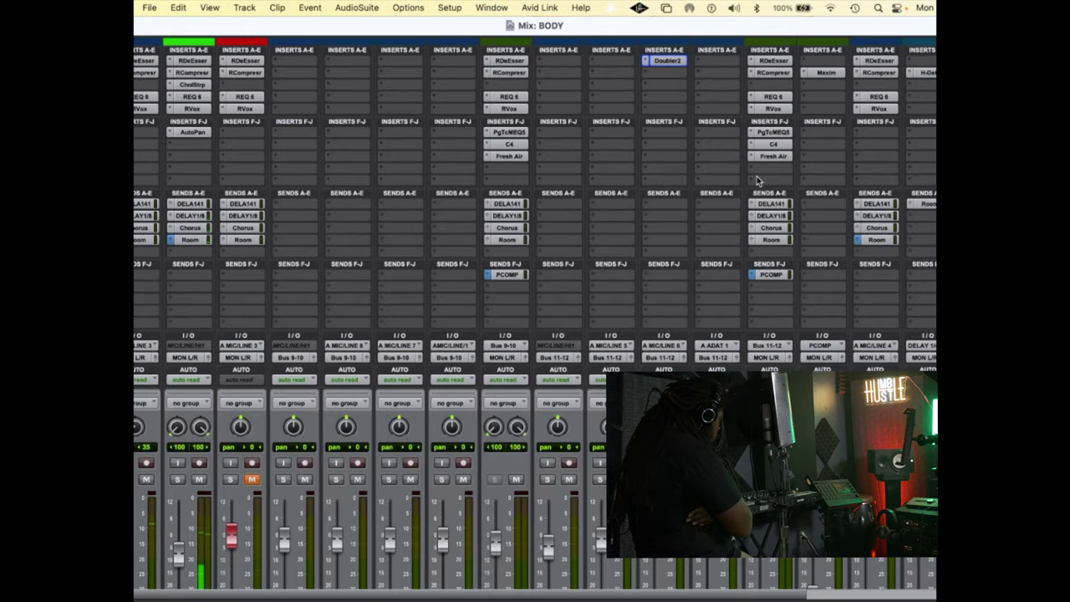
Set Fresh Air's first dial to 35 and second to 50 on Aux 1, and copy the plug-in to the Bus 11-12 aux.
scroll(795, 178, "down", 5)
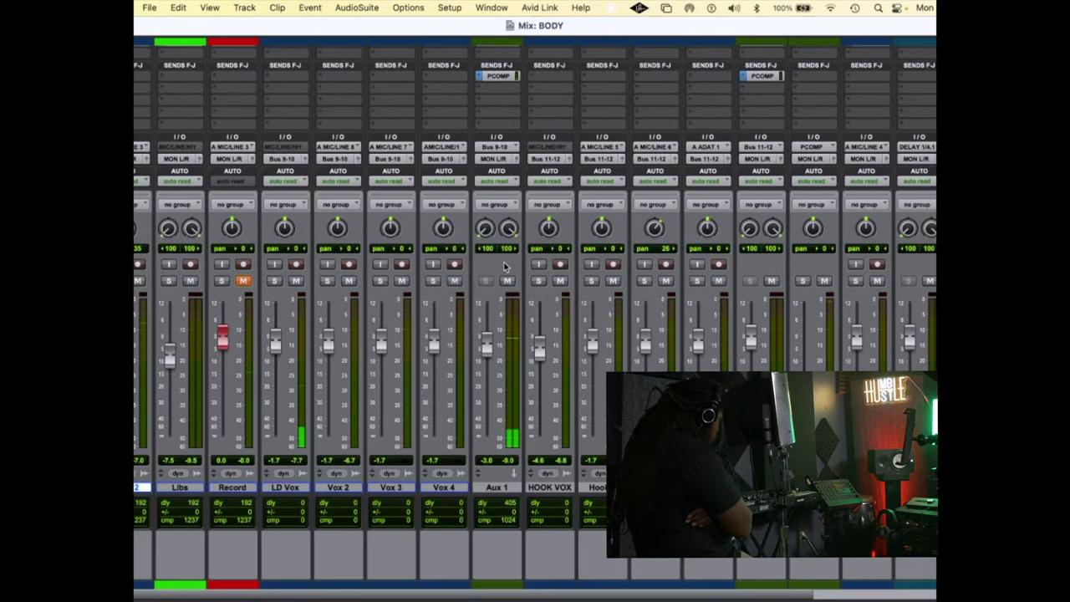
scroll(505, 270, "up", 5)
left_click(511, 157)
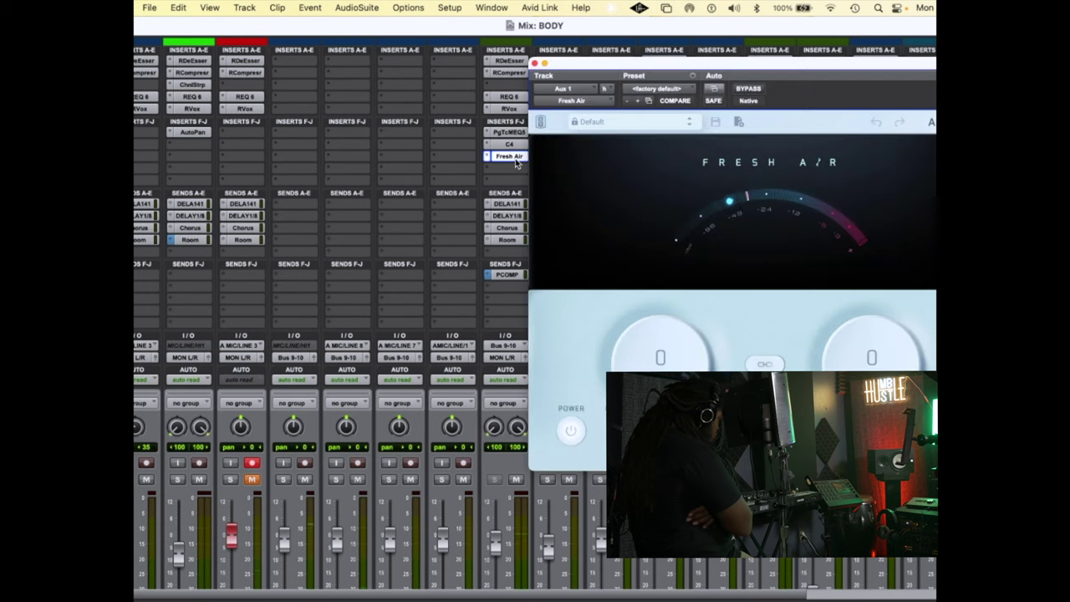
left_click_drag(622, 361, 635, 291)
left_click_drag(869, 339, 877, 271)
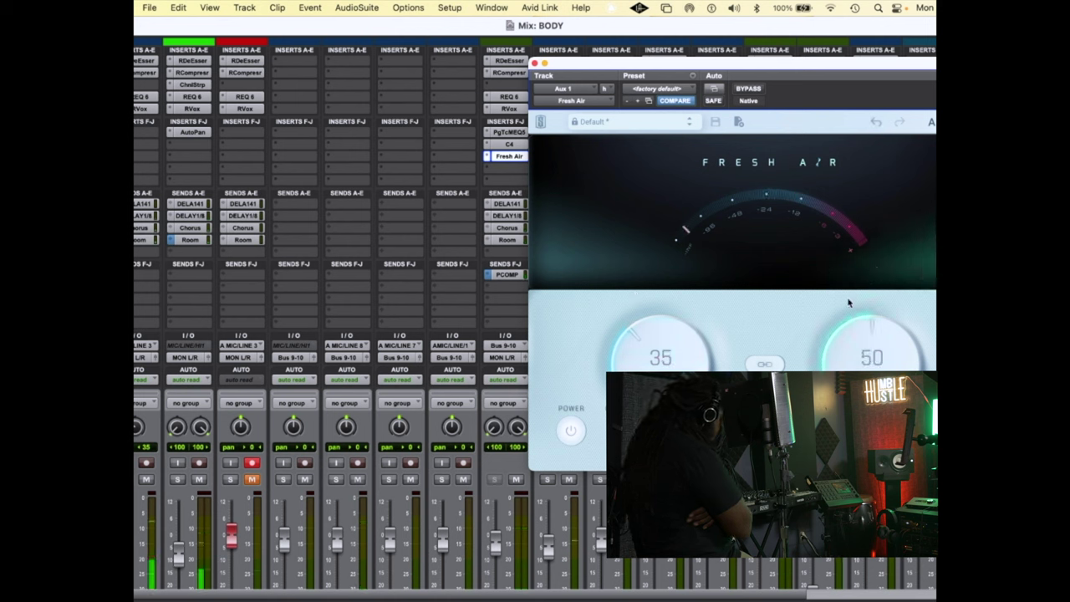
left_click(535, 63)
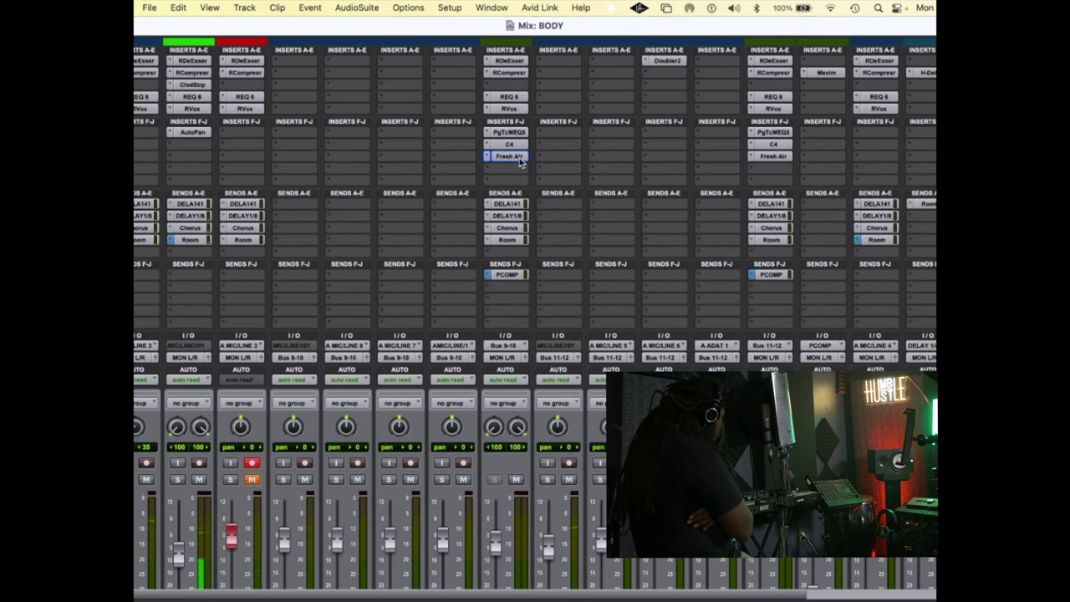
left_click_drag(533, 160, 761, 161)
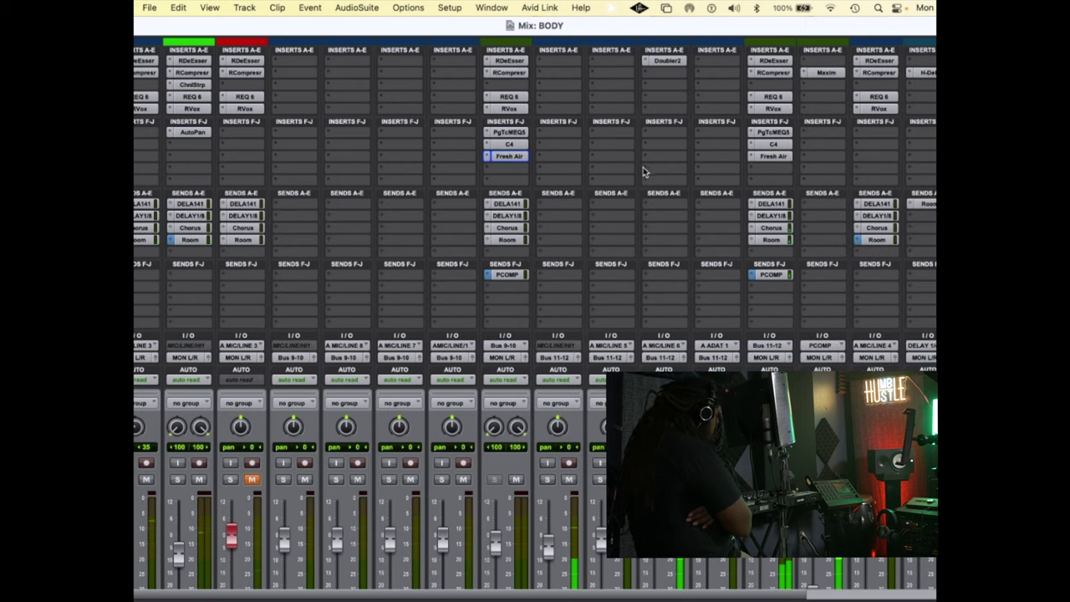
Solo the hook vocal tracks with their Bus 11-12 aux and PCOMP channel, and play the hook from about bar 9.
scroll(647, 284, "down", 5)
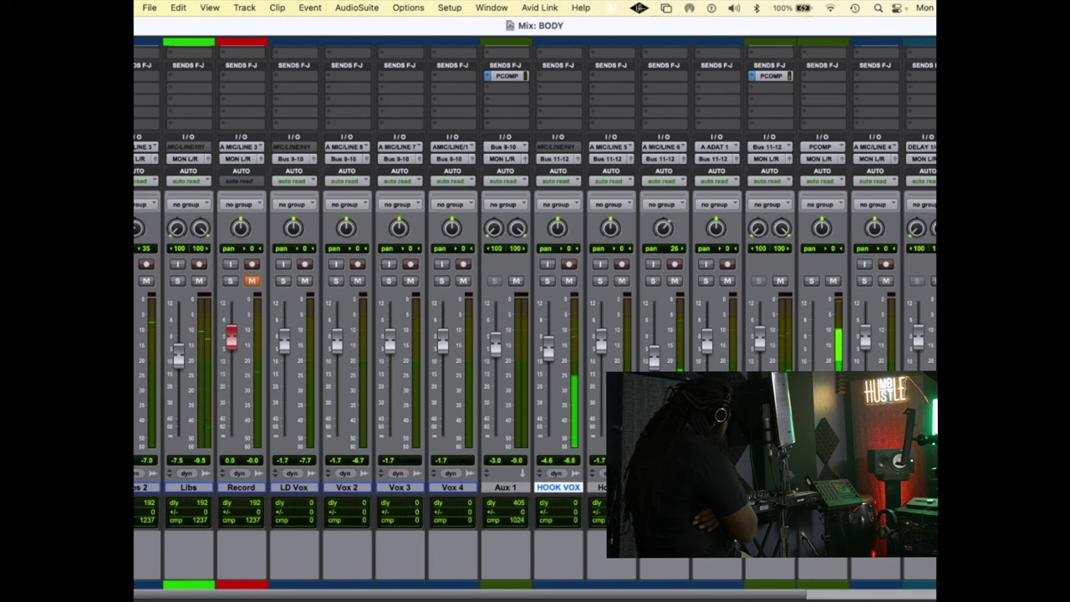
left_click(758, 282)
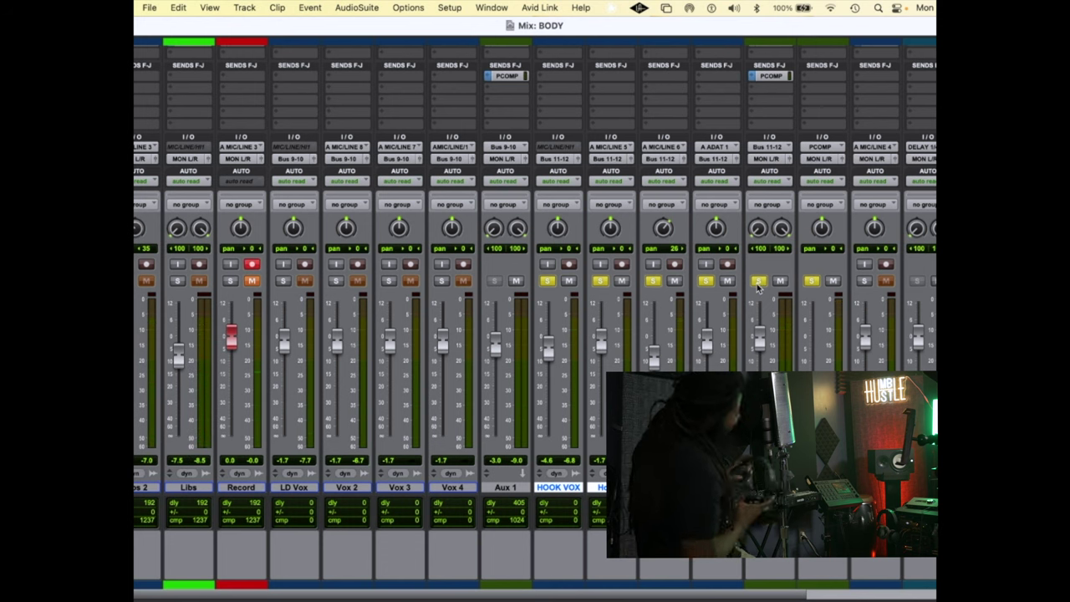
key("super+equal")
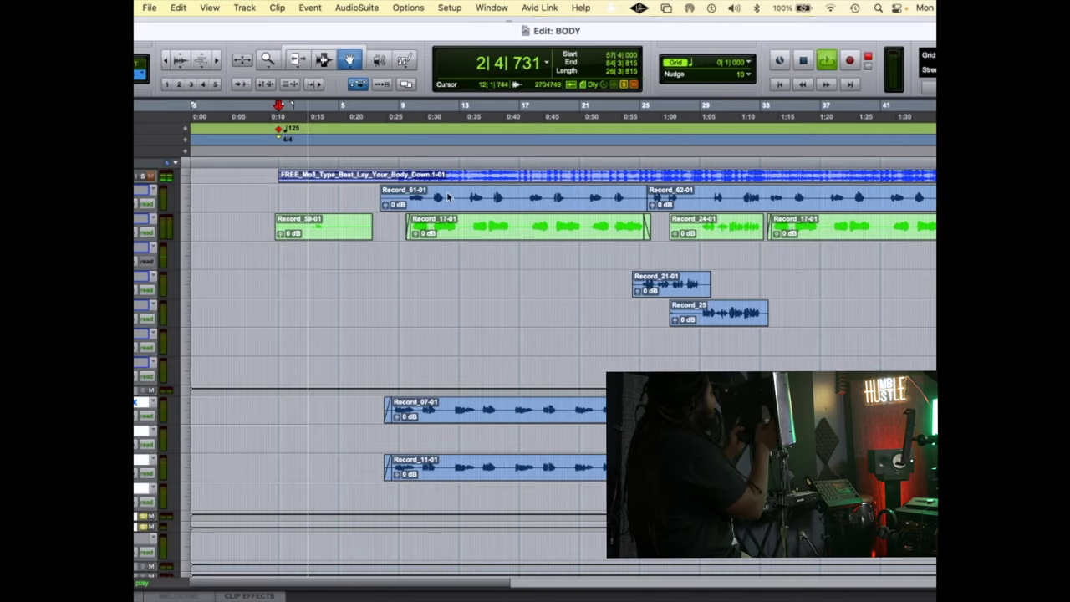
key("space")
key("space")
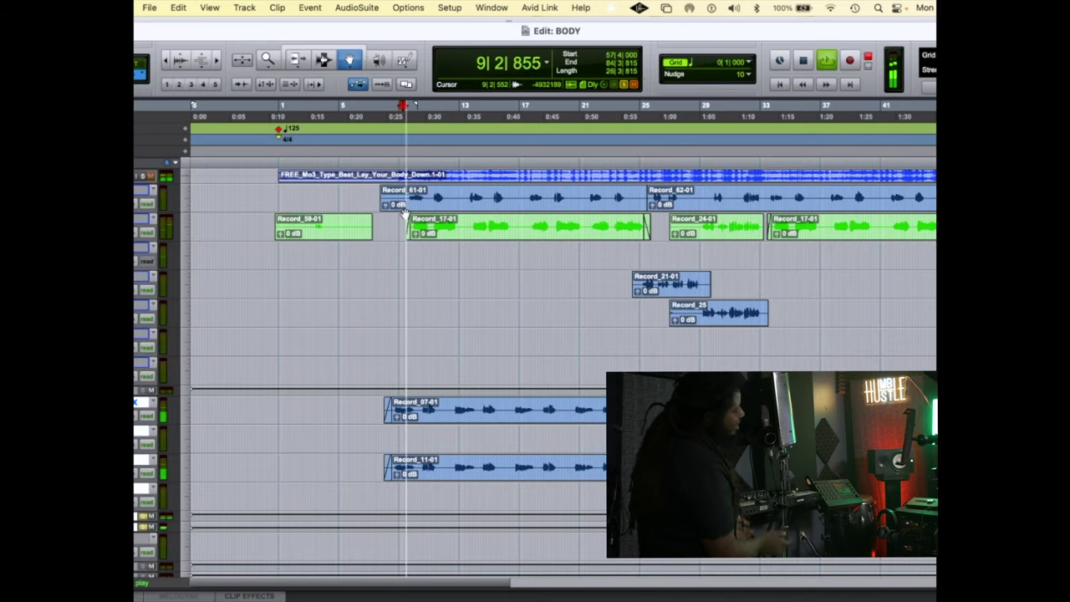